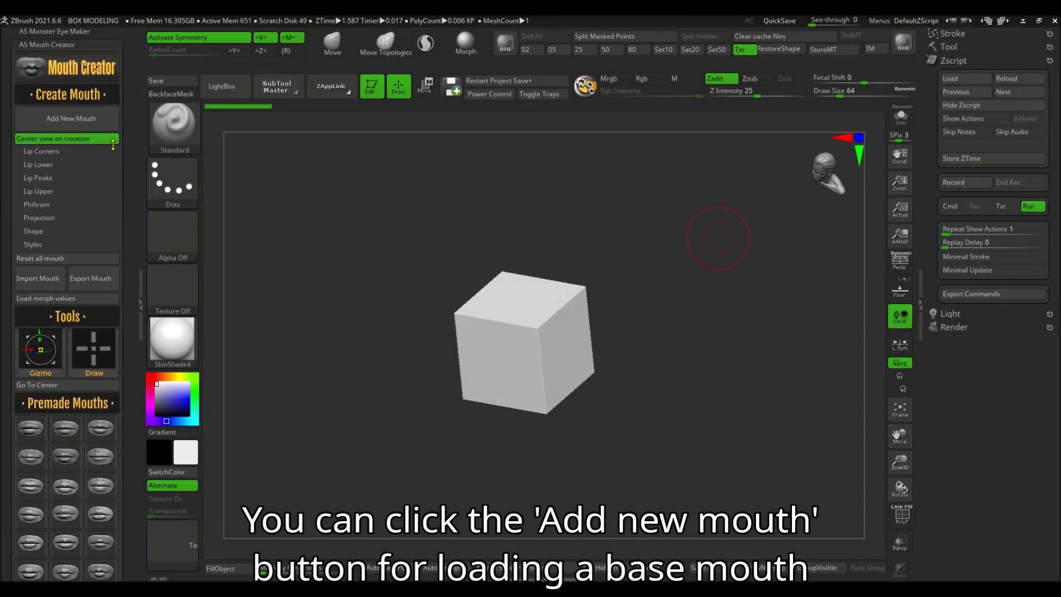
# - Replace the cube with a base mouth and apply the MatCap Gray material
pyautogui.click(89, 118)
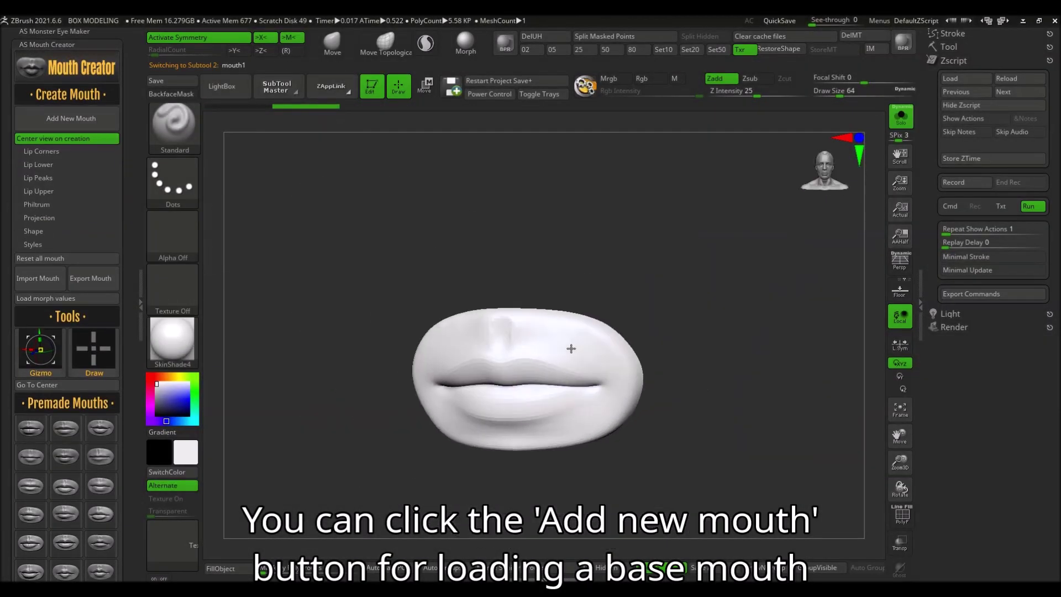
pyautogui.click(172, 340)
pyautogui.click(381, 279)
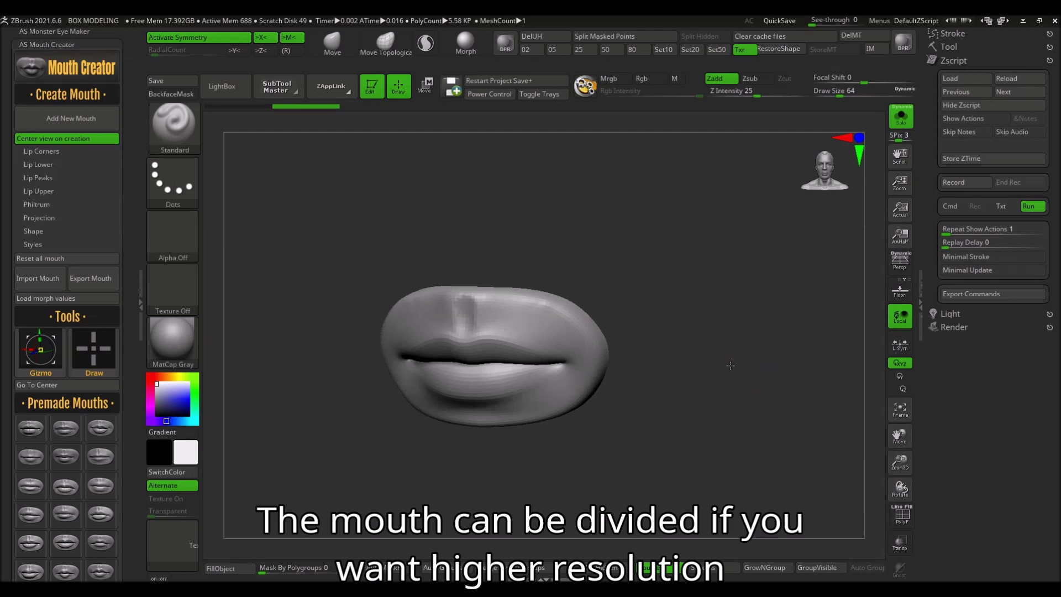
# - Enable Dynamic Subdiv in Tool > Geometry and rotate to check the smoother 89.28 KP mouth
pyautogui.click(948, 47)
pyautogui.scroll(-3, 936, 351)
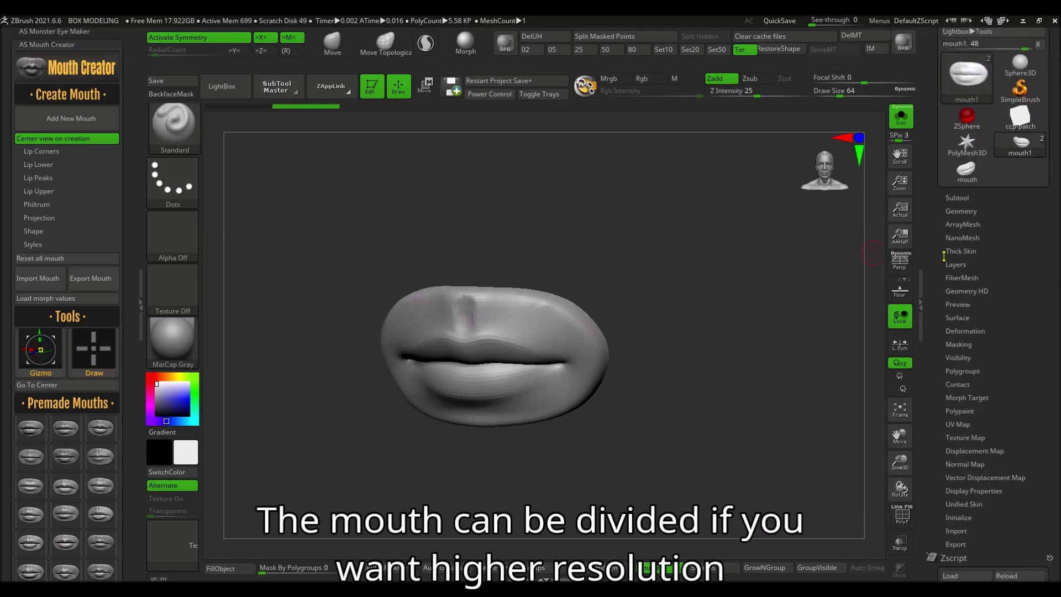
pyautogui.click(961, 211)
pyautogui.click(960, 343)
pyautogui.moveTo(745, 344); pyautogui.dragTo(695, 345)
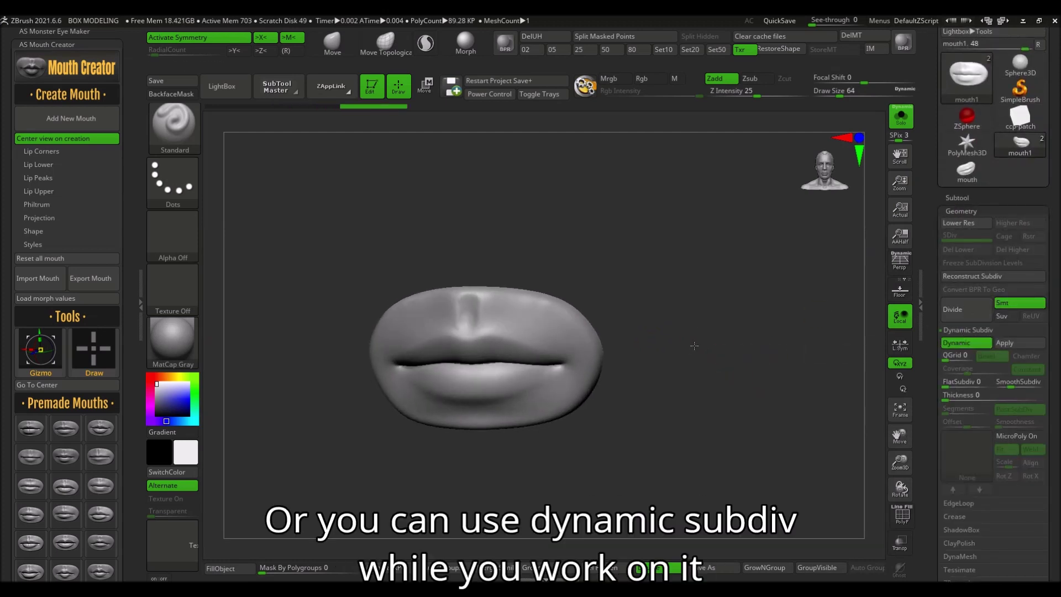
pyautogui.click(49, 152)
pyautogui.moveTo(77, 163); pyautogui.dragTo(74, 163)
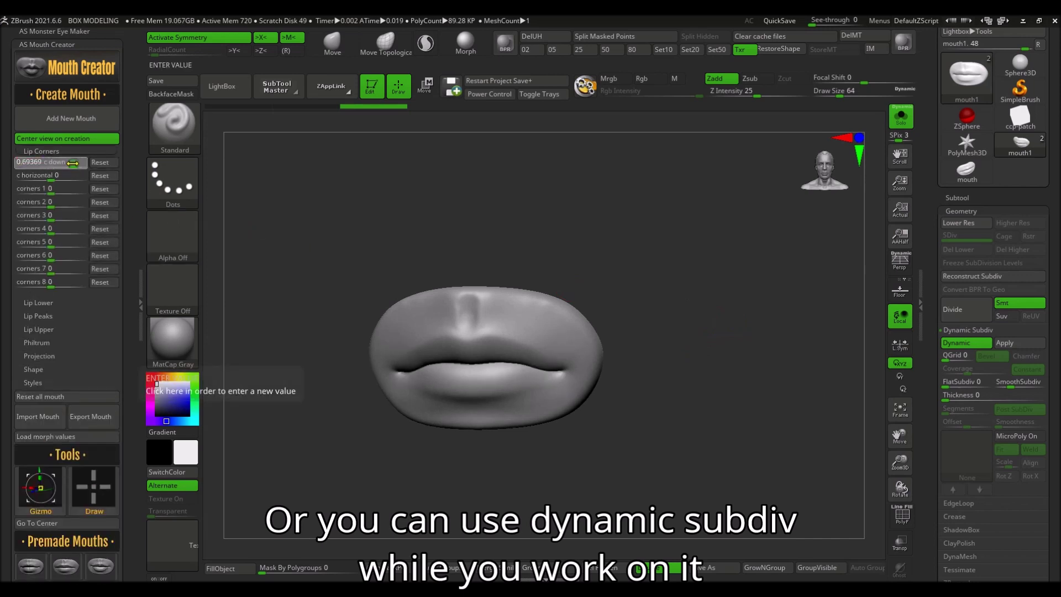
pyautogui.moveTo(51, 203); pyautogui.dragTo(59, 207)
pyautogui.click(100, 203)
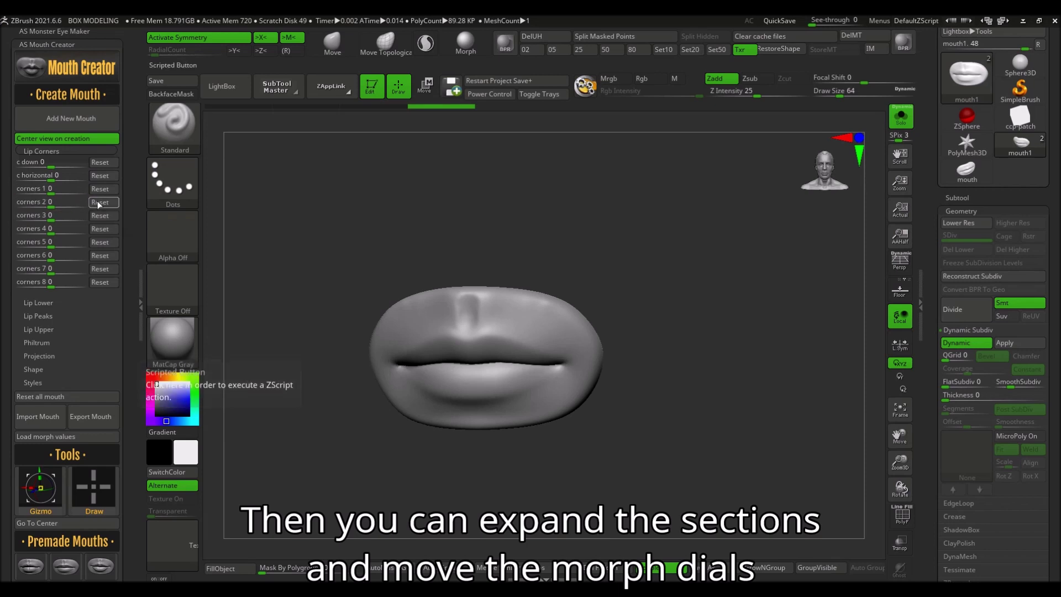
pyautogui.click(42, 314)
pyautogui.moveTo(51, 330); pyautogui.dragTo(77, 330)
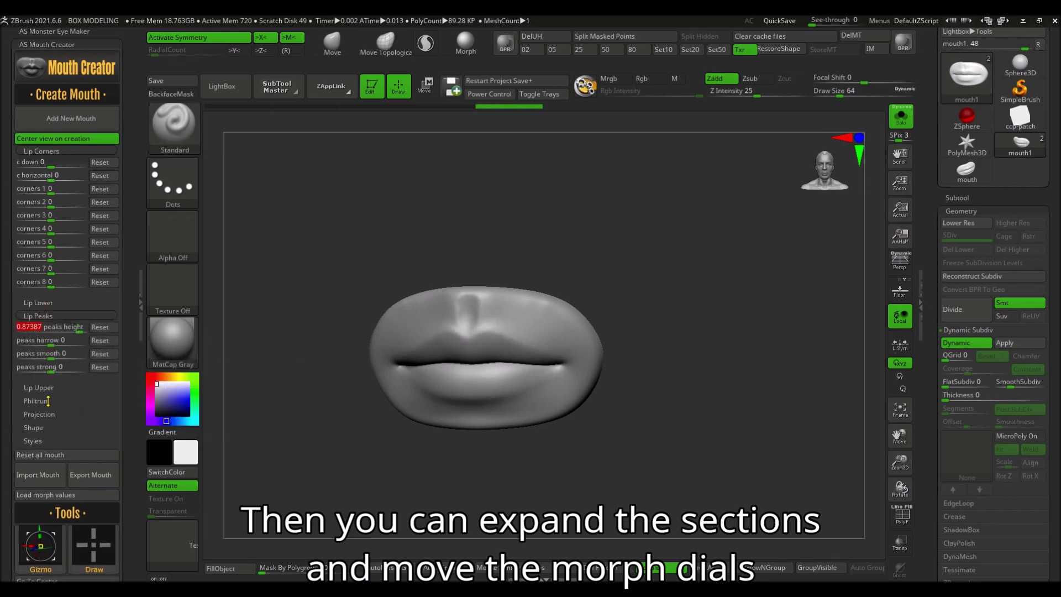
pyautogui.click(39, 387)
pyautogui.moveTo(51, 400)
pyautogui.mouseDown()
pyautogui.moveTo(66, 401)
pyautogui.moveTo(61, 367)
pyautogui.moveTo(61, 397)
pyautogui.mouseUp()
pyautogui.scroll(-5, 38, 305)
pyautogui.click(33, 316)
pyautogui.click(40, 440)
pyautogui.scroll(-3, 39, 440)
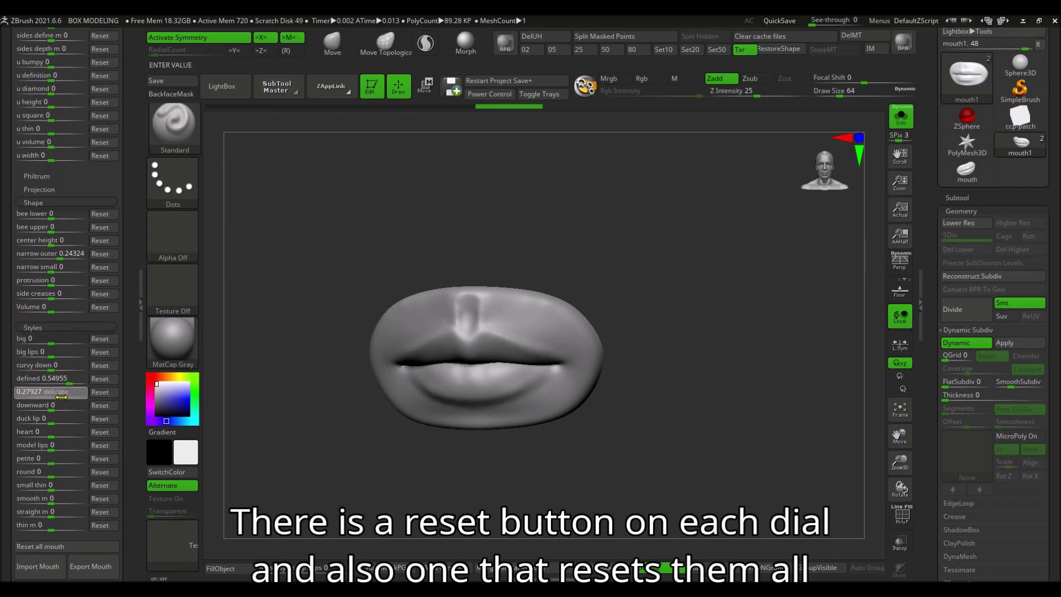
pyautogui.scroll(-3, 66, 442)
pyautogui.click(83, 441)
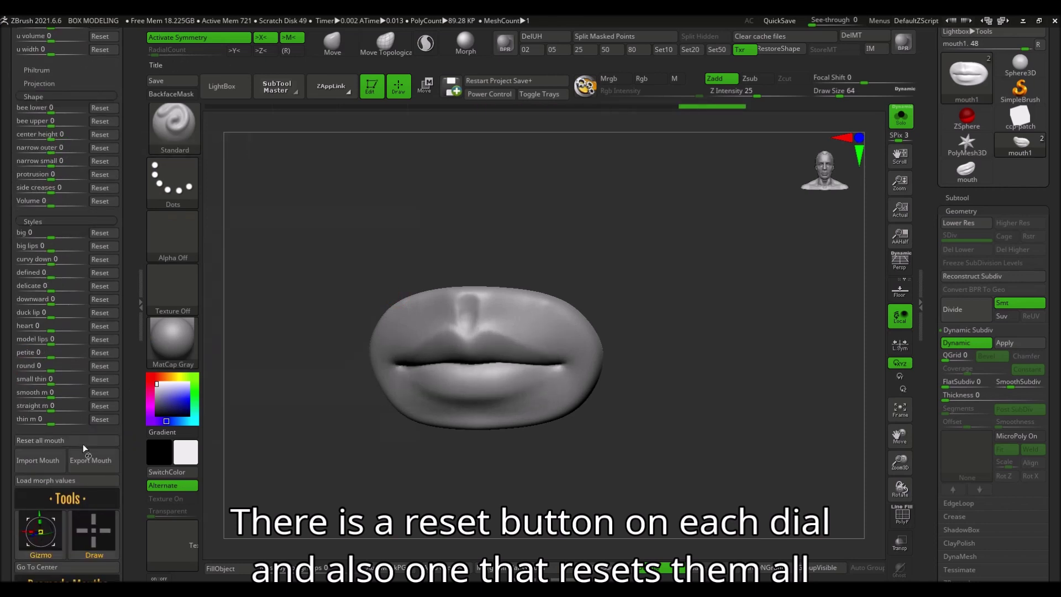
pyautogui.scroll(-5, 130, 415)
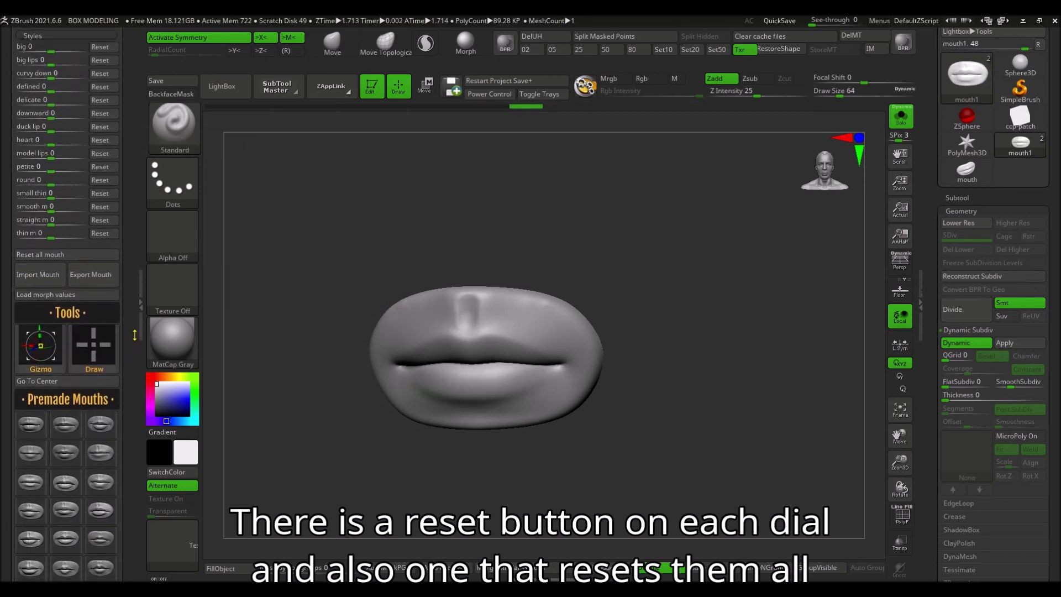
pyautogui.scroll(-2, 133, 324)
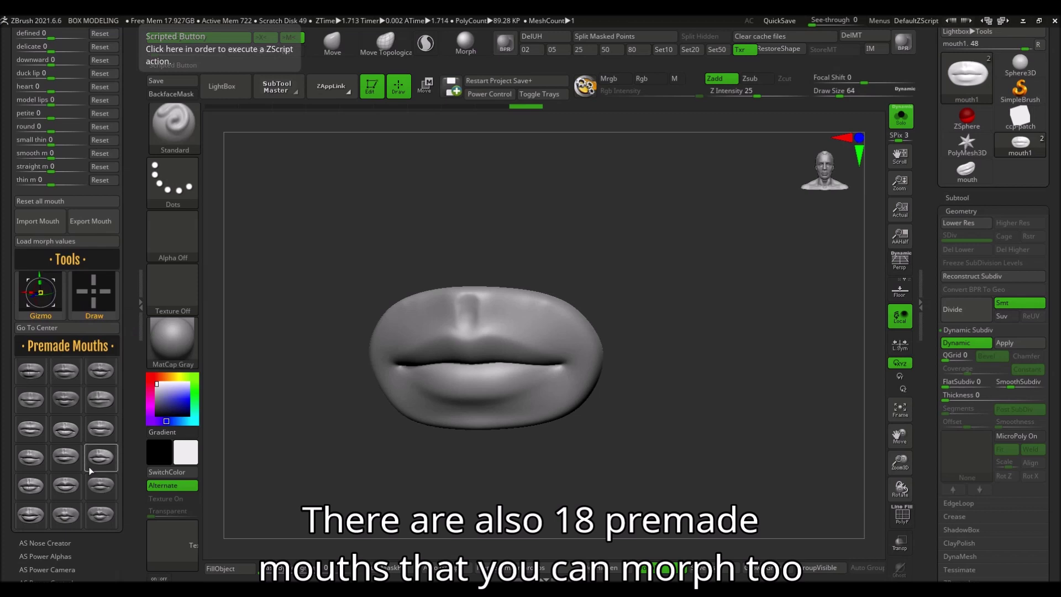
# - Load a premade mouth, enable Dynamic Subdiv on it and zoom out to see it whole
pyautogui.click(101, 516)
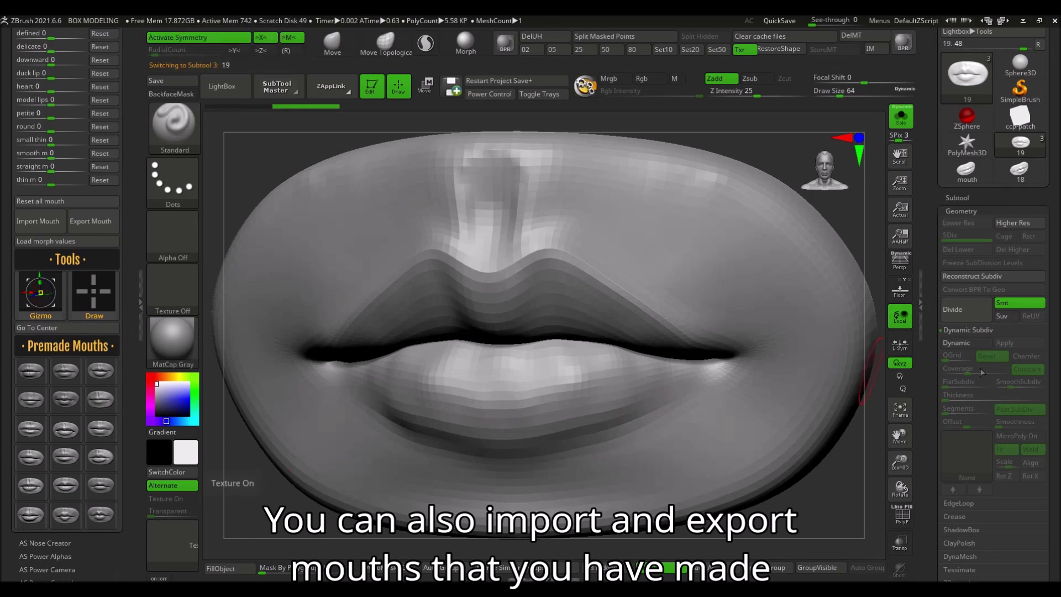
pyautogui.click(962, 343)
pyautogui.keyDown('ctrl'); pyautogui.moveTo(580, 344); pyautogui.dragTo(708, 351, button='right'); pyautogui.keyUp('ctrl')
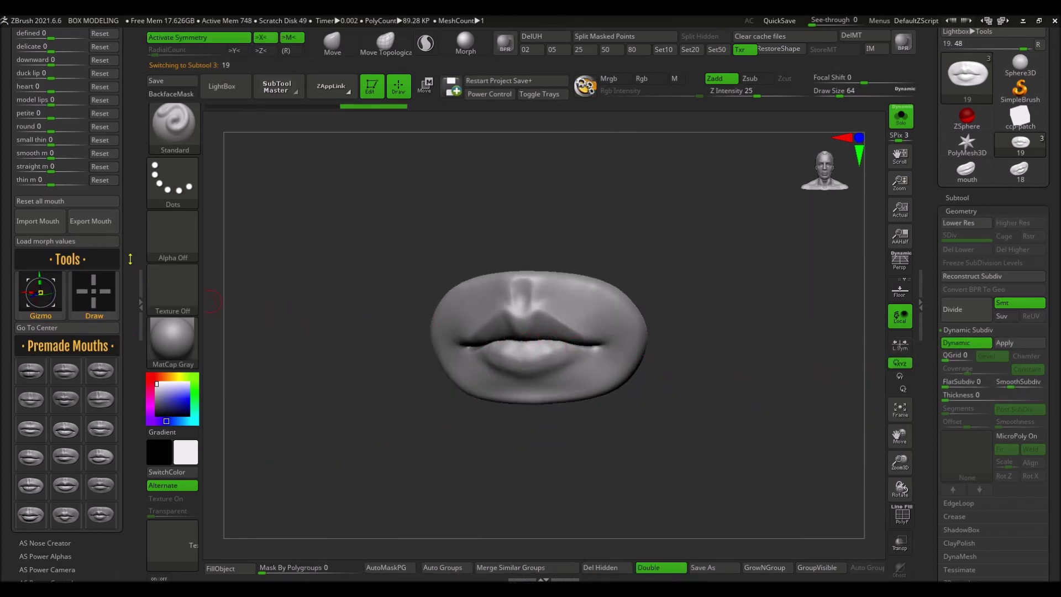
pyautogui.moveTo(130, 259); pyautogui.dragTo(138, 338)
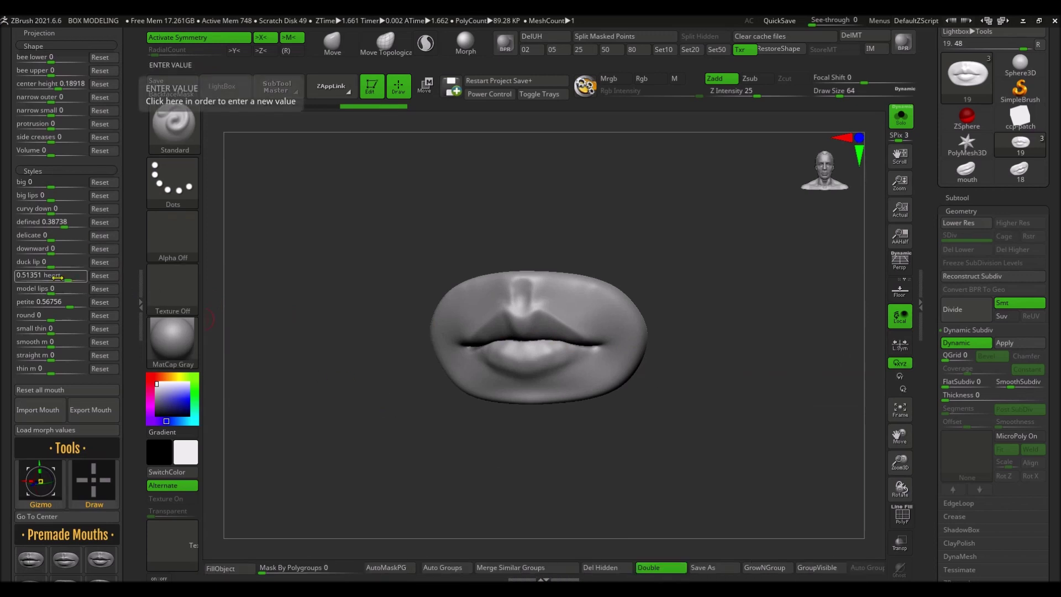
# - Lower the heart style morph, then fine-tune its value
pyautogui.moveTo(69, 279); pyautogui.dragTo(45, 278)
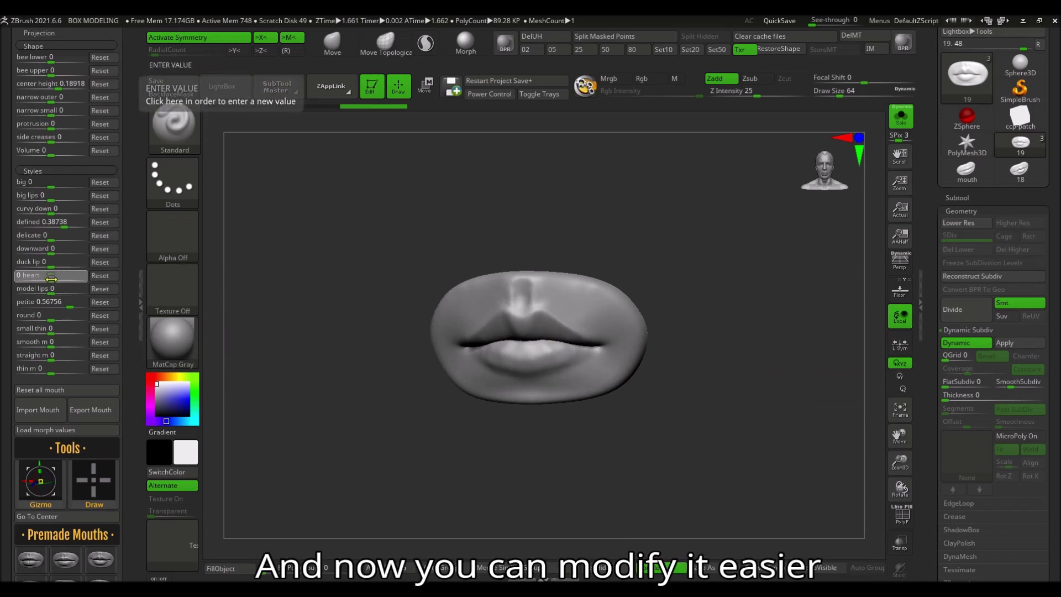
pyautogui.moveTo(41, 279); pyautogui.dragTo(76, 281)
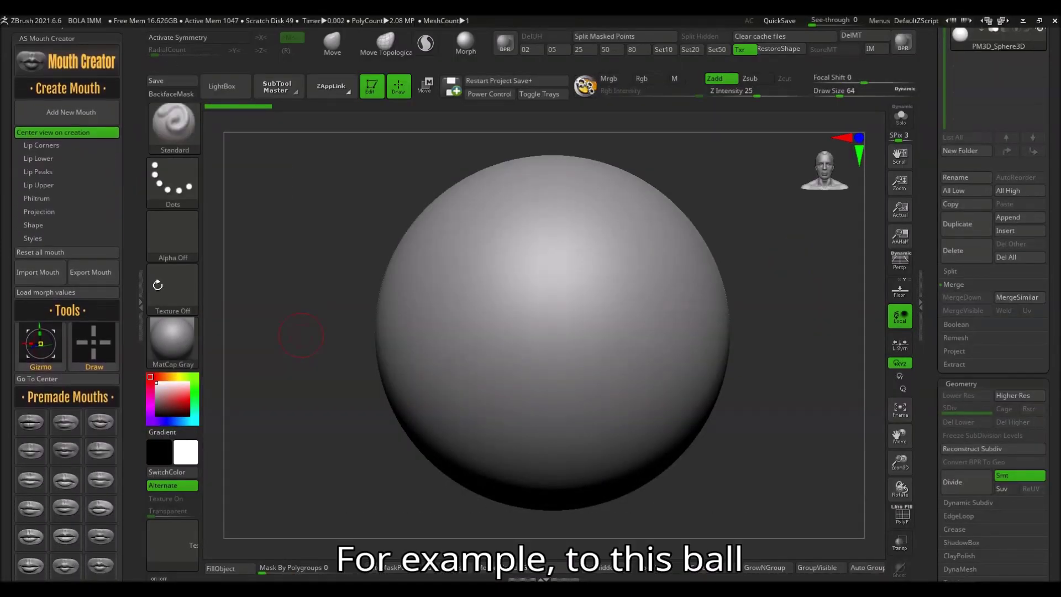
# - Add base mouth mouth2 to the sphere project and expand its Styles, Shape and Lip Corners morphs
pyautogui.click(85, 113)
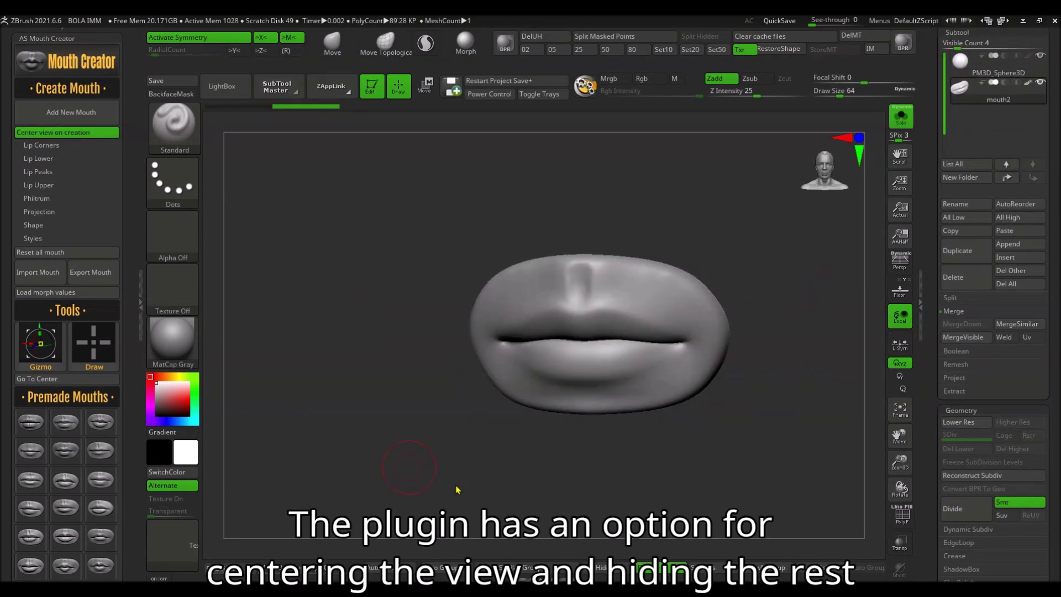
pyautogui.click(35, 239)
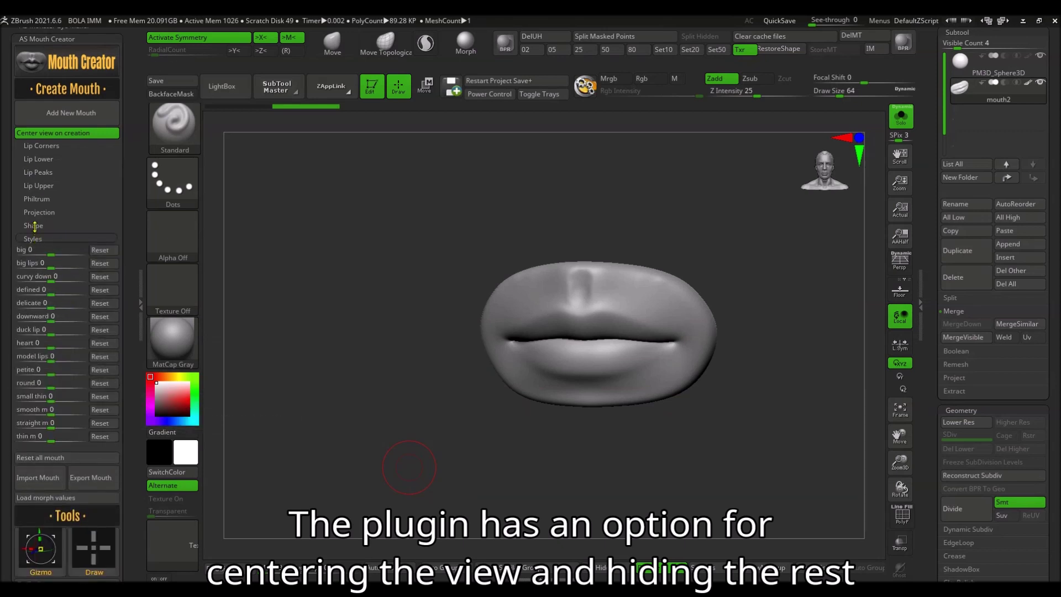
pyautogui.click(33, 226)
pyautogui.click(40, 146)
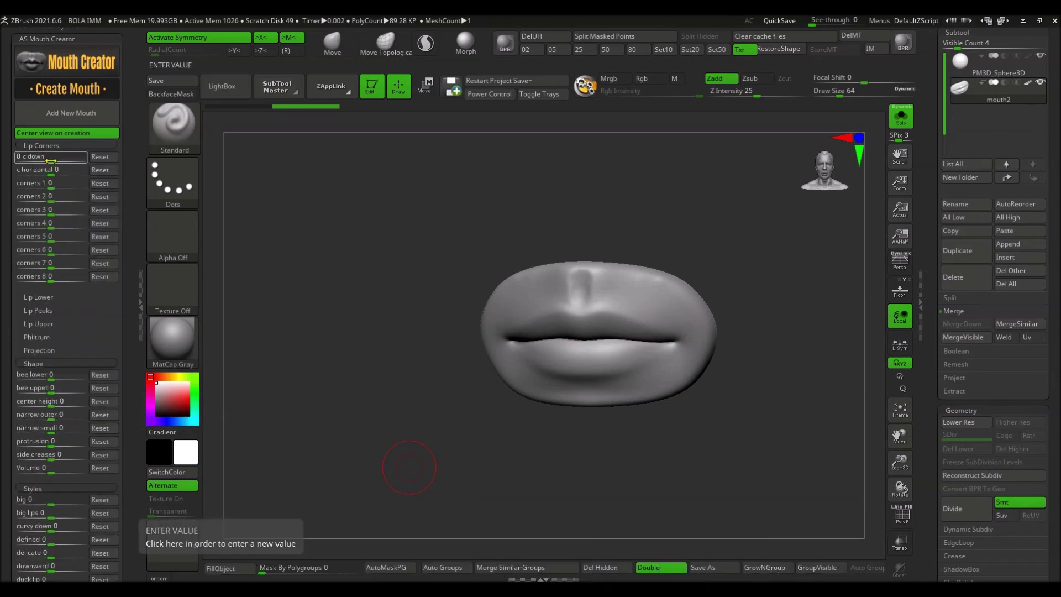
# - Set corners 1 to 0.45945 and raise the lip peaks height to about 0.39
pyautogui.moveTo(57, 188); pyautogui.dragTo(98, 188)
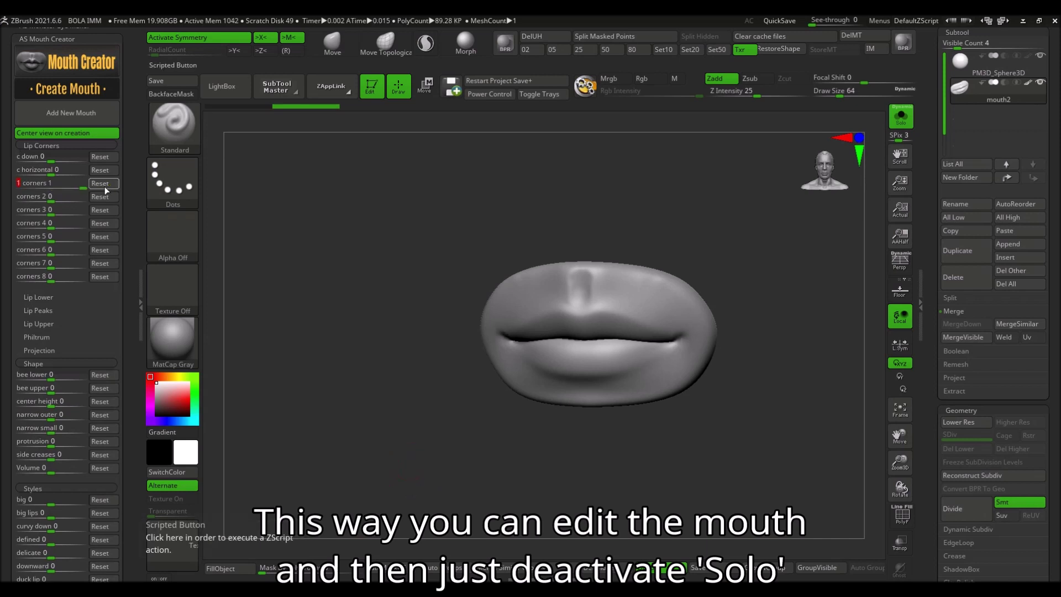
pyautogui.click(67, 188)
pyautogui.press('Return')
pyautogui.click(39, 310)
pyautogui.moveTo(54, 325)
pyautogui.mouseDown()
pyautogui.moveTo(65, 327)
pyautogui.moveTo(65, 342)
pyautogui.mouseUp()
# - Set the defined style morph to 0.56756, zooming in to check the lips
pyautogui.keyDown('ctrl'); pyautogui.moveTo(642, 403); pyautogui.dragTo(680, 405, button='right'); pyautogui.keyUp('ctrl')
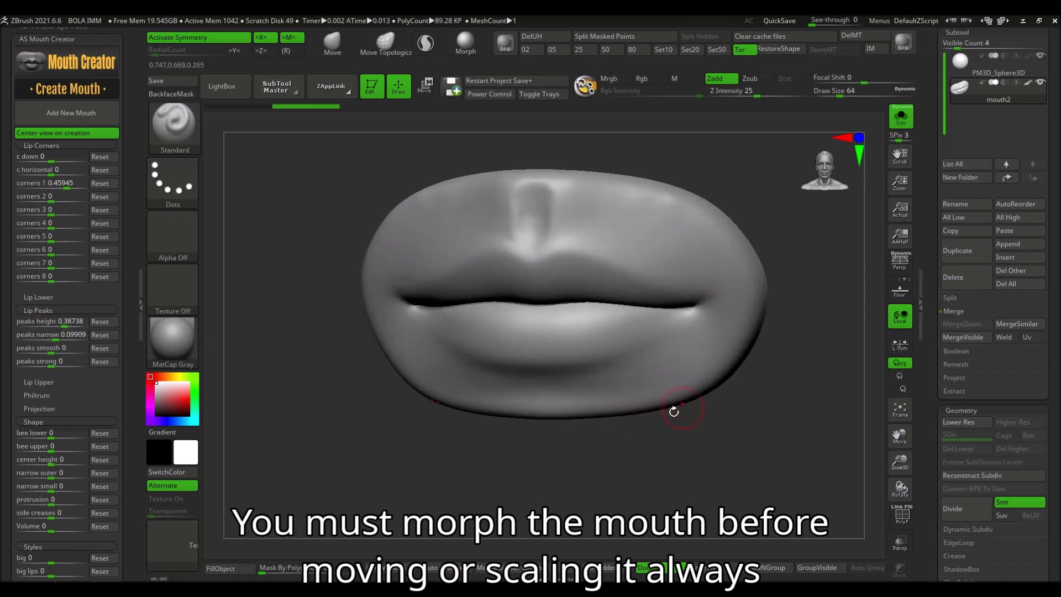
pyautogui.scroll(-5, 132, 395)
pyautogui.moveTo(51, 407); pyautogui.dragTo(75, 407)
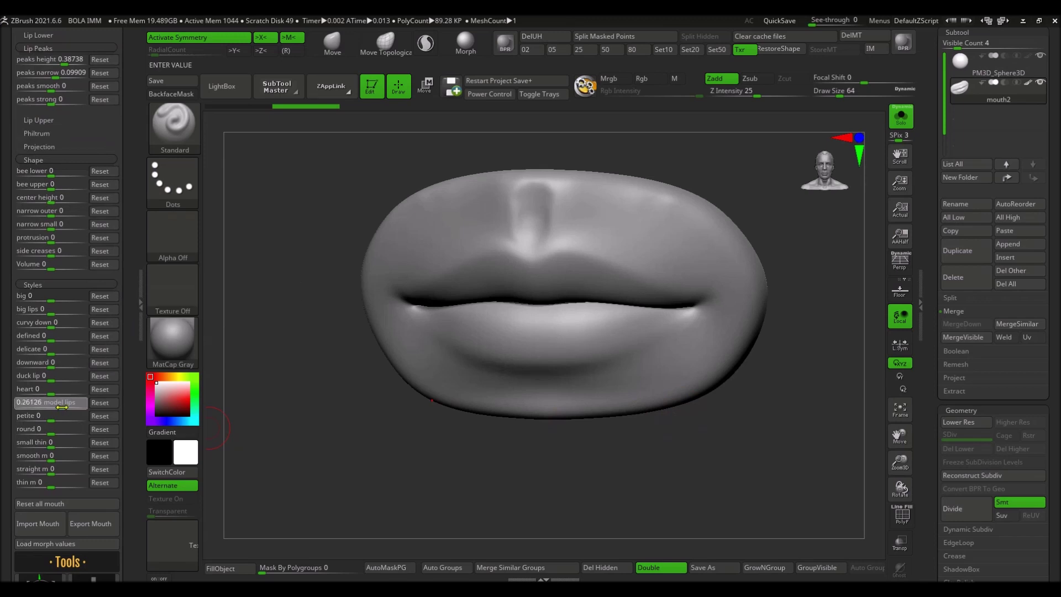
pyautogui.keyDown('ctrl'); pyautogui.moveTo(722, 407); pyautogui.dragTo(663, 407, button='right'); pyautogui.keyUp('ctrl')
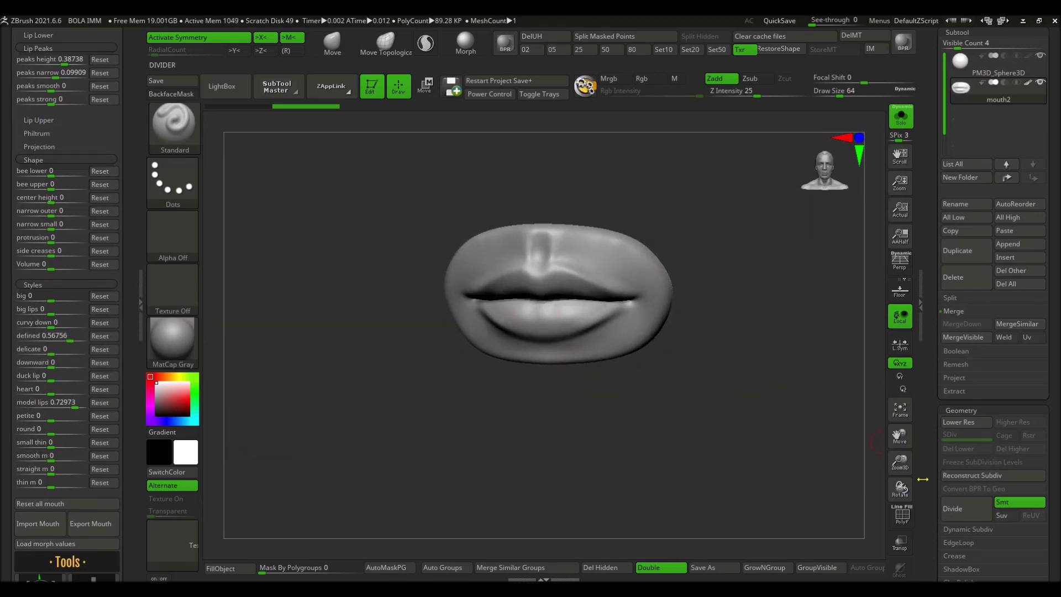
pyautogui.click(968, 529)
# - Smooth the lips with Dynamic Subdiv and move them with the gizmo into the sphere's front
pyautogui.click(959, 469)
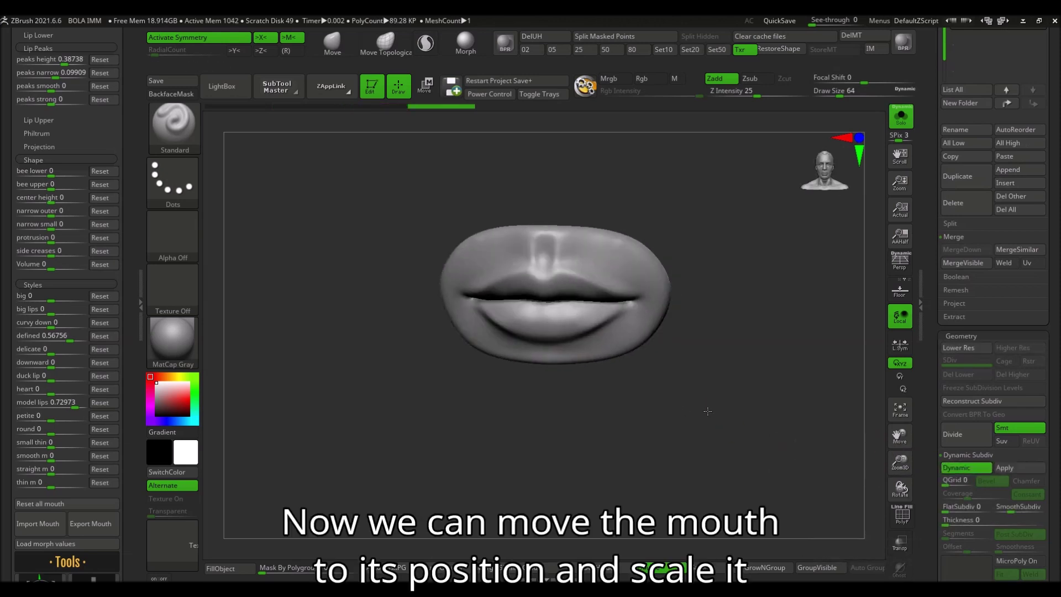
pyautogui.scroll(-5, 129, 353)
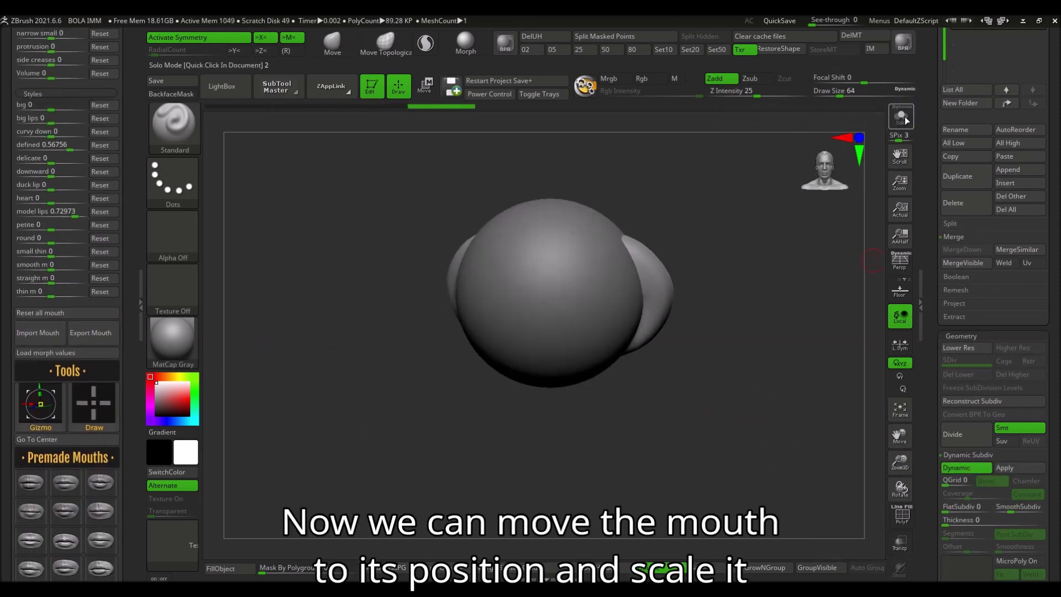
pyautogui.press('w')
pyautogui.moveTo(718, 420); pyautogui.dragTo(652, 397)
pyautogui.moveTo(580, 277); pyautogui.dragTo(590, 274)
pyautogui.moveTo(718, 359); pyautogui.dragTo(685, 359)
pyautogui.moveTo(475, 323); pyautogui.dragTo(476, 309)
pyautogui.moveTo(718, 359); pyautogui.dragTo(746, 365)
pyautogui.moveTo(549, 289)
pyautogui.mouseDown()
pyautogui.moveTo(322, 322)
pyautogui.moveTo(339, 313)
pyautogui.mouseUp()
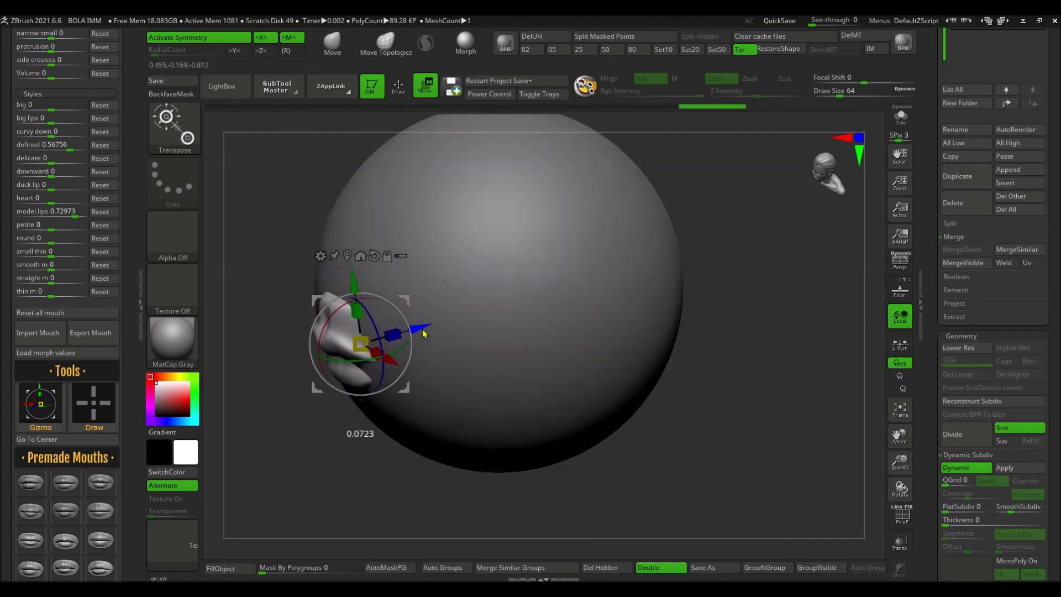
pyautogui.keyDown('shift'); pyautogui.moveTo(340, 314); pyautogui.dragTo(341, 298); pyautogui.keyUp('shift')
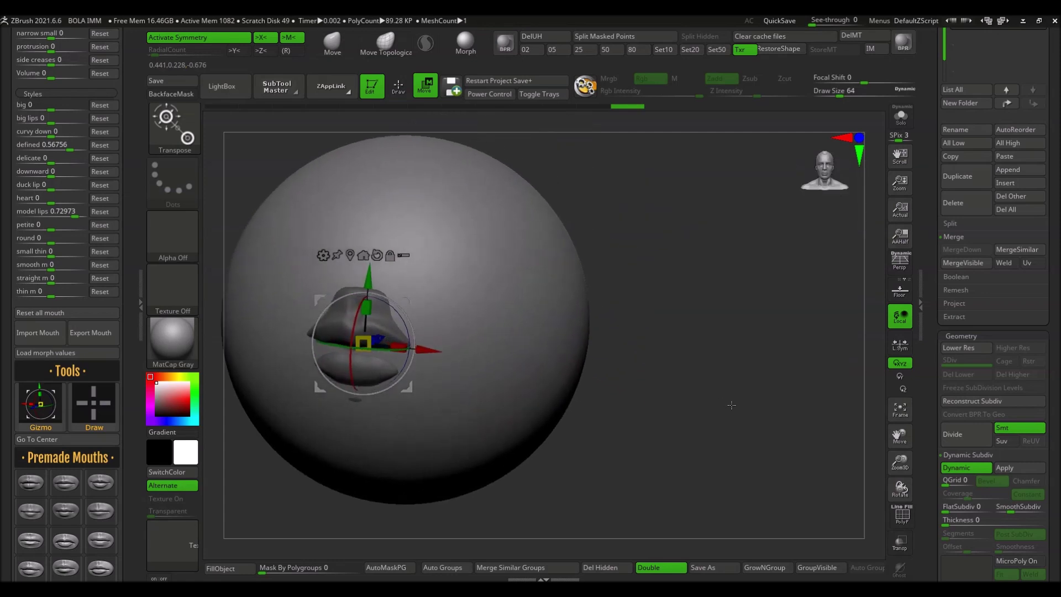
# - Select the sphere and reshape it around the mouth with an X-symmetric Move brush, size about 200
pyautogui.click(398, 86)
pyautogui.keyDown('alt'); pyautogui.click(497, 232); pyautogui.keyUp('alt')
pyautogui.moveTo(746, 359); pyautogui.dragTo(815, 432)
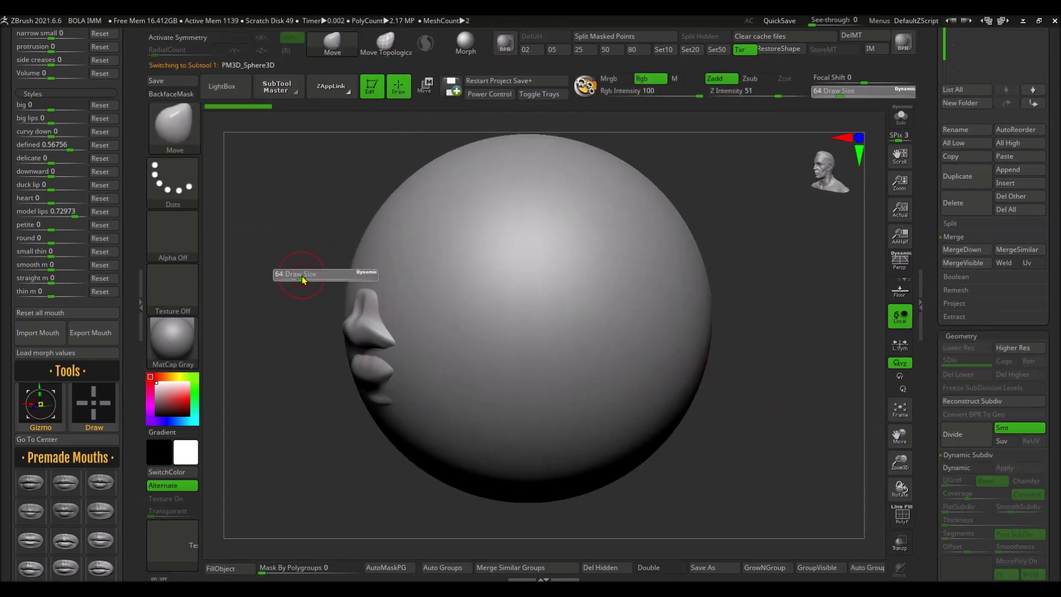
pyautogui.moveTo(303, 279); pyautogui.dragTo(331, 279)
pyautogui.press('x')
pyautogui.moveTo(422, 346)
pyautogui.mouseDown()
pyautogui.moveTo(451, 391)
pyautogui.moveTo(497, 393)
pyautogui.moveTo(408, 386)
pyautogui.mouseUp()
pyautogui.press('s')
pyautogui.moveTo(662, 331); pyautogui.dragTo(763, 337)
pyautogui.moveTo(884, 90); pyautogui.dragTo(859, 90)
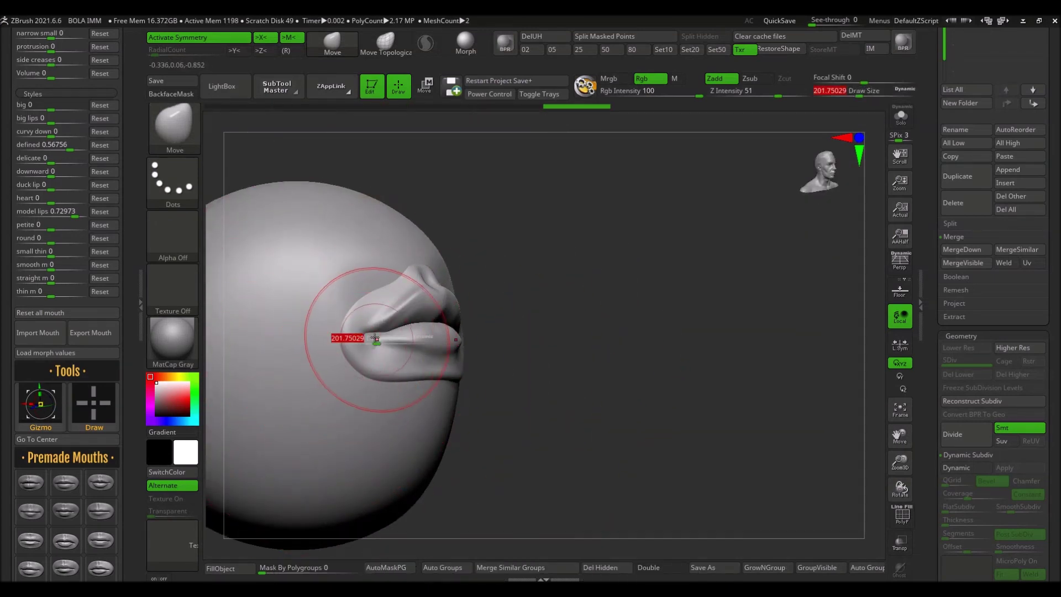
pyautogui.moveTo(356, 343)
pyautogui.mouseDown(button='right')
pyautogui.moveTo(473, 390)
pyautogui.moveTo(360, 375)
pyautogui.moveTo(488, 381)
pyautogui.moveTo(580, 403)
pyautogui.mouseUp(button='right')
# - Merge the lips down into the sphere and subdivide the merged mesh with Ctrl+D
pyautogui.scroll(3, 933, 300)
pyautogui.scroll(1, 939, 250)
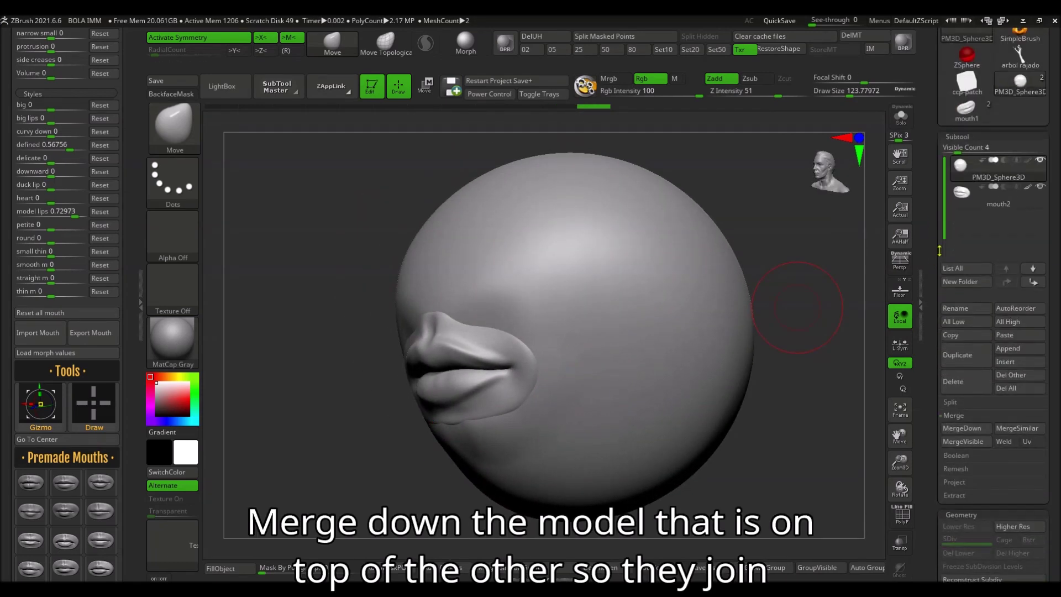
pyautogui.click(959, 427)
pyautogui.click(865, 449)
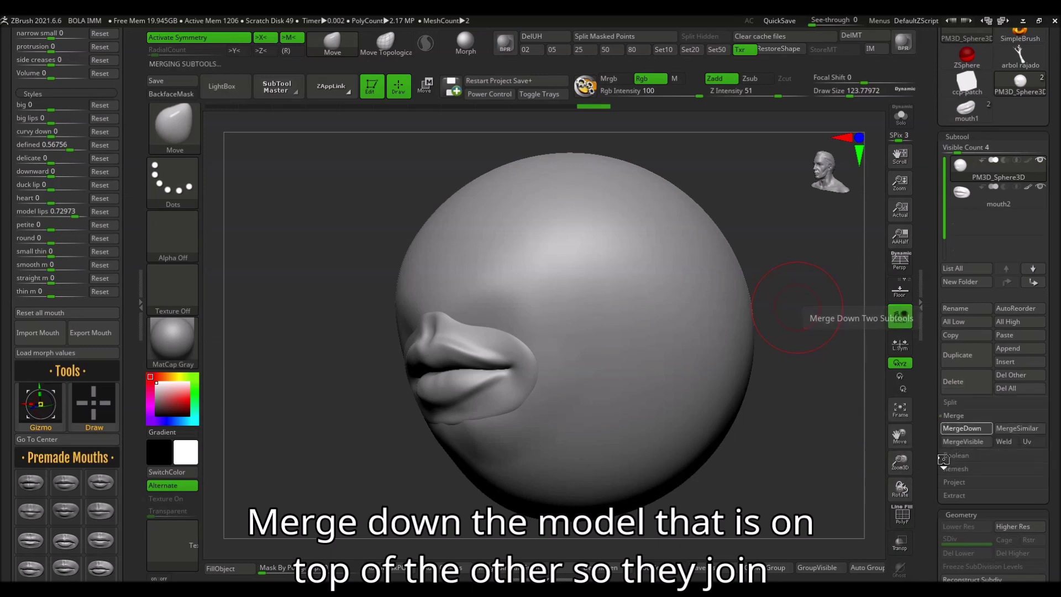
pyautogui.hotkey('ctrl', 'd')
# - DynaMesh the merged mesh at resolution 400 and start smoothing the lip-corner border
pyautogui.scroll(-3, 932, 463)
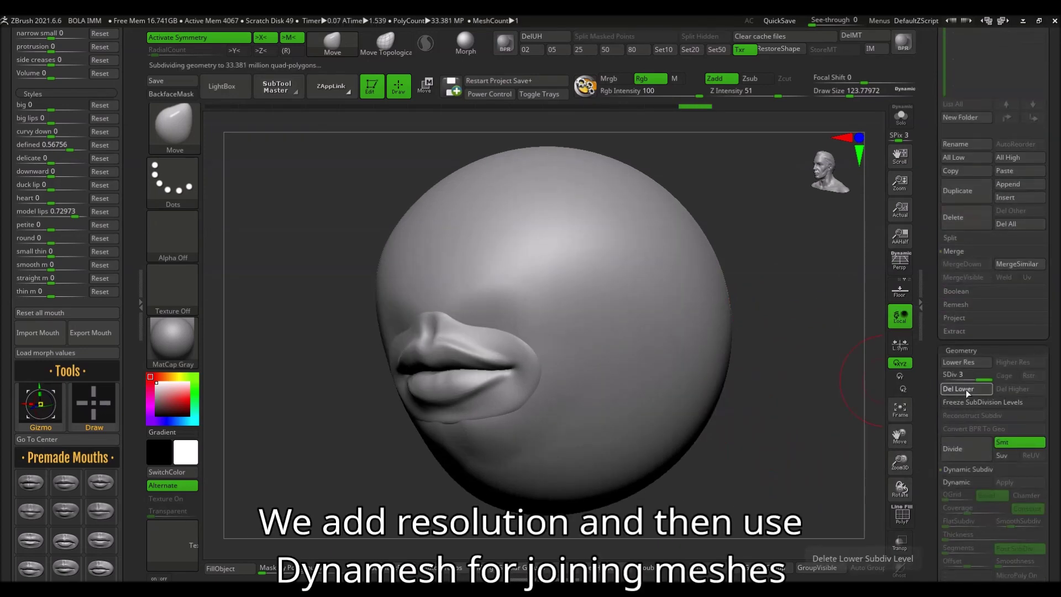
pyautogui.scroll(-5, 932, 463)
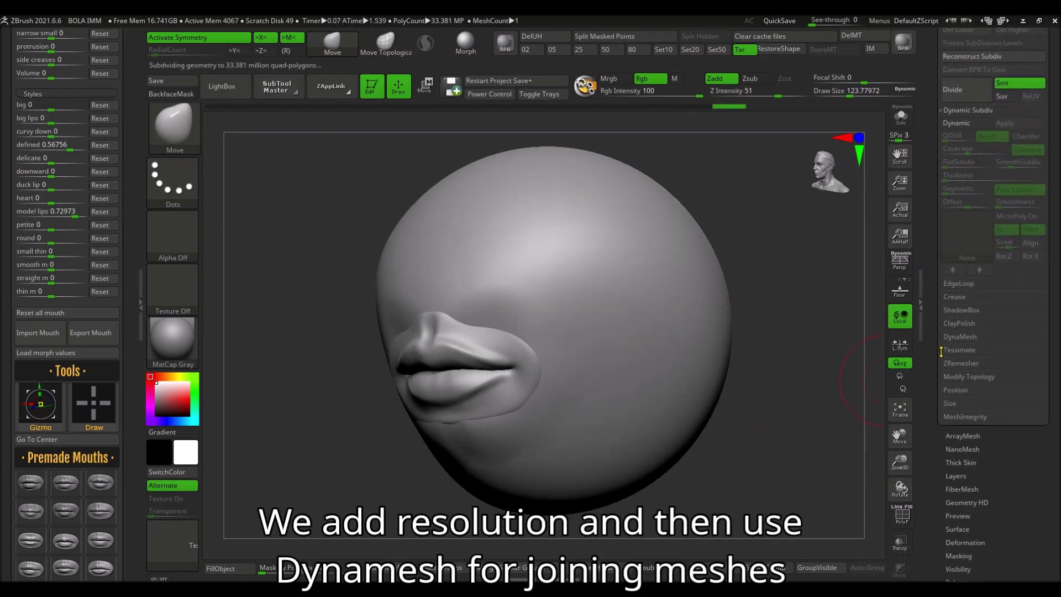
pyautogui.click(966, 342)
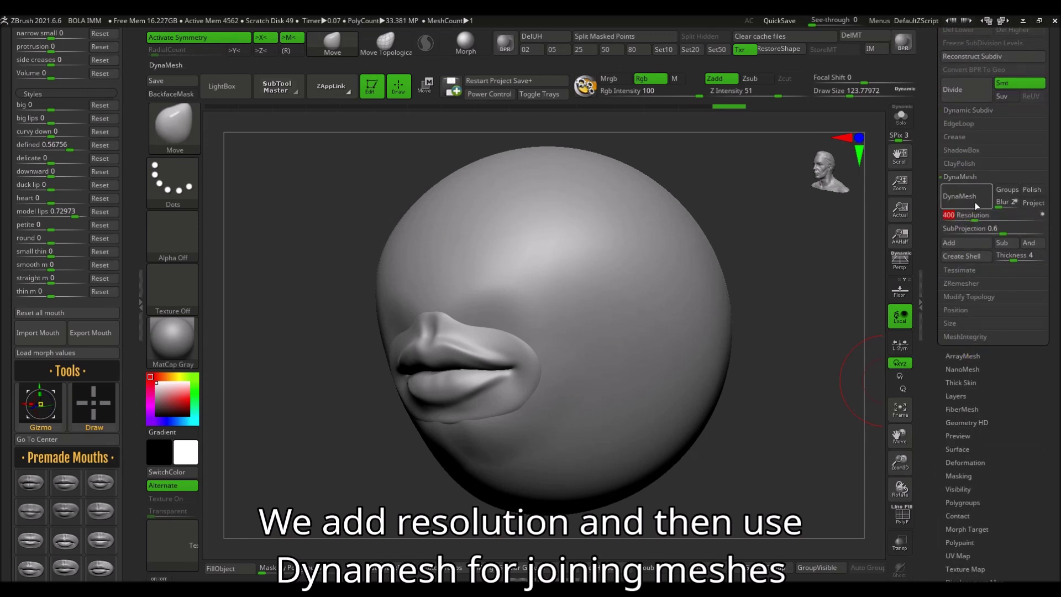
pyautogui.click(902, 515)
pyautogui.moveTo(828, 486); pyautogui.dragTo(714, 448)
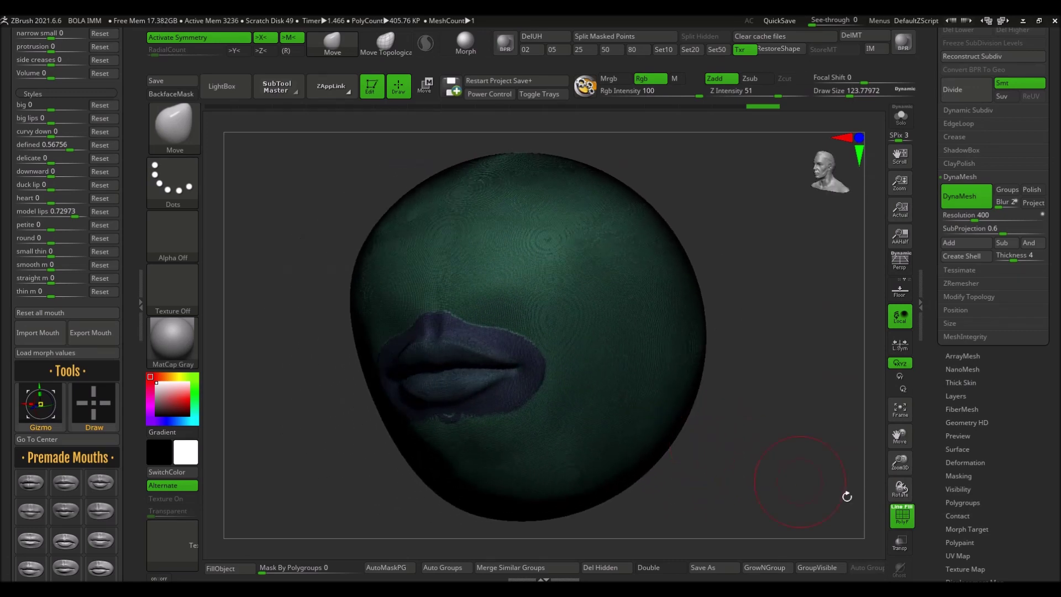
pyautogui.hotkey('shift', 'f')
pyautogui.keyDown('shift'); pyautogui.moveTo(586, 381); pyautogui.dragTo(480, 413); pyautogui.keyUp('shift')
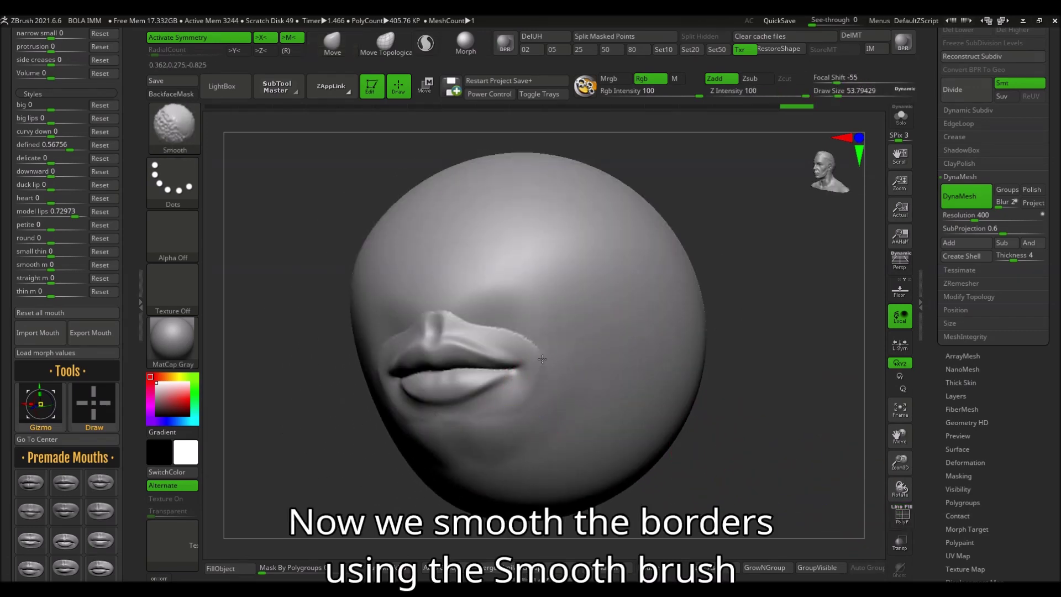
# - Orbit and zoom around the lips to check the smoothed seam, then frame the whole head
pyautogui.keyDown('ctrl'); pyautogui.moveTo(540, 382); pyautogui.dragTo(519, 328, button='right'); pyautogui.keyUp('ctrl')
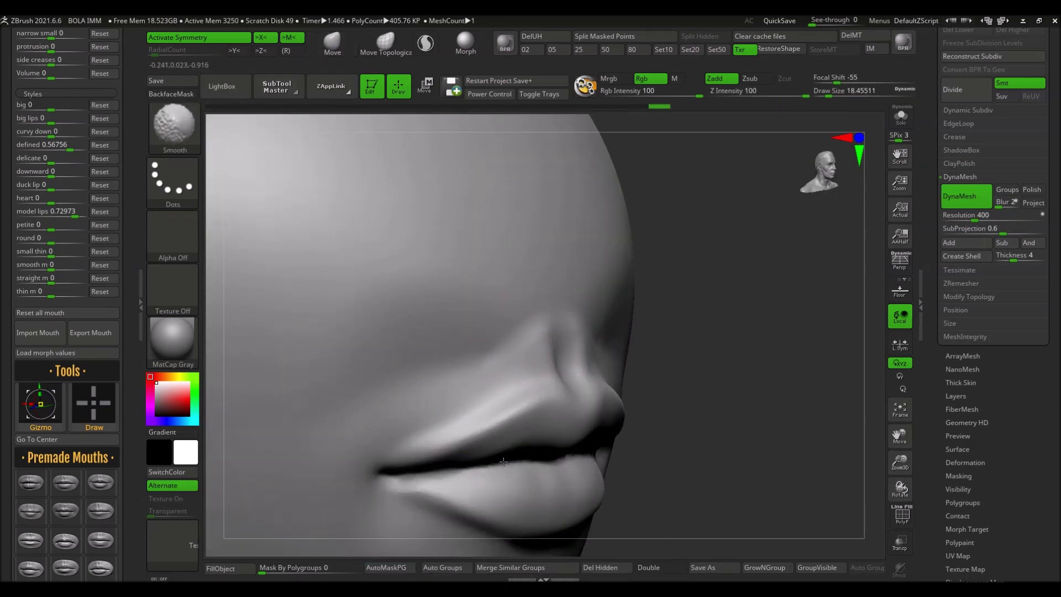
pyautogui.moveTo(409, 472); pyautogui.dragTo(618, 363, button='right')
pyautogui.press('f')
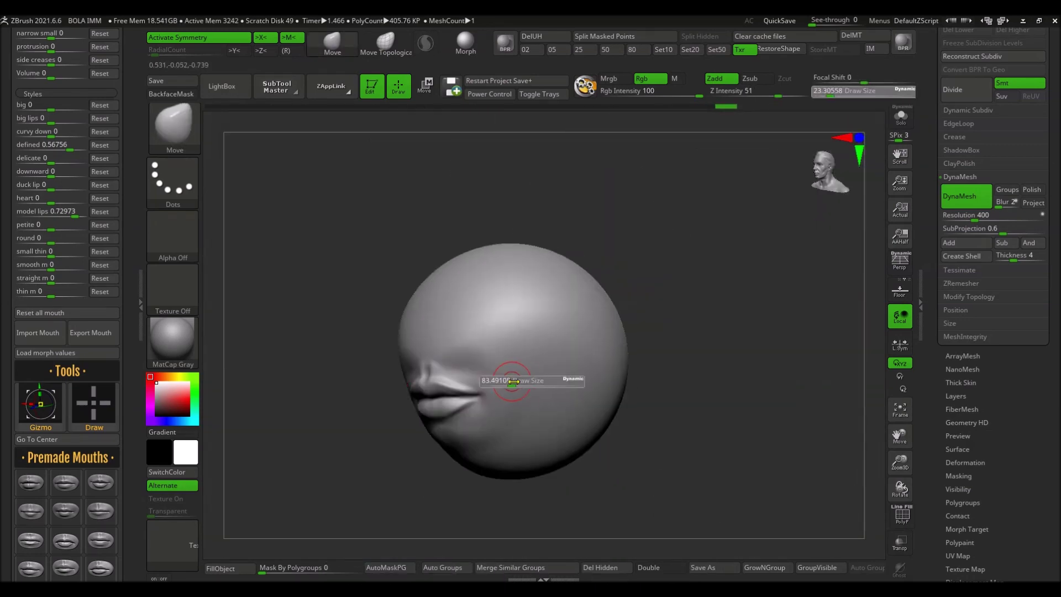
pyautogui.moveTo(461, 362)
pyautogui.mouseDown(button='right')
pyautogui.moveTo(722, 395)
pyautogui.moveTo(636, 397)
pyautogui.moveTo(690, 420)
pyautogui.moveTo(615, 463)
pyautogui.mouseUp(button='right')
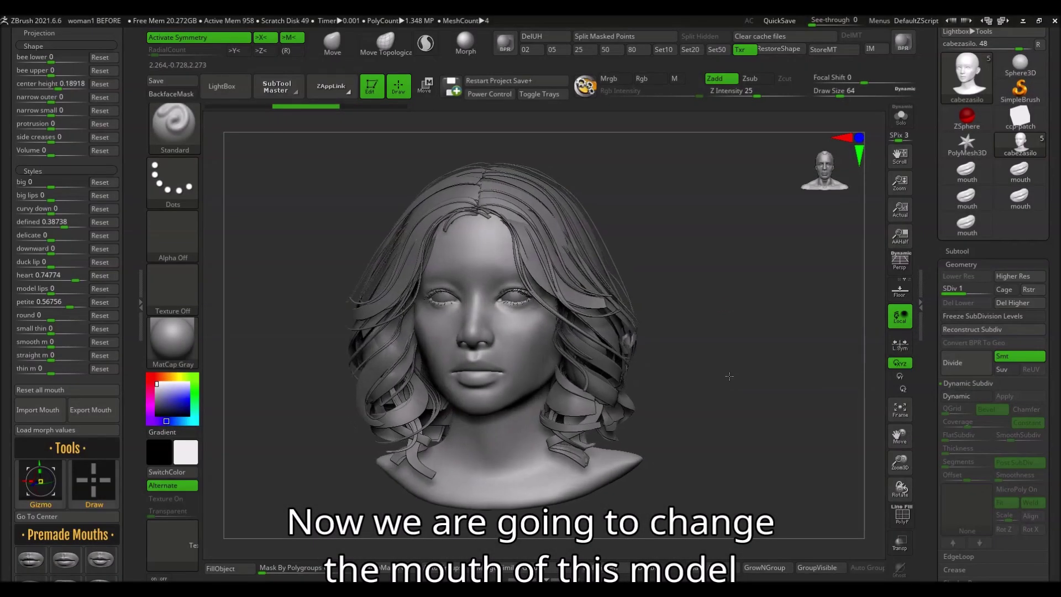
# - Zoom in to inspect the woman1 head's mouth, then frame the whole head
pyautogui.press('s')
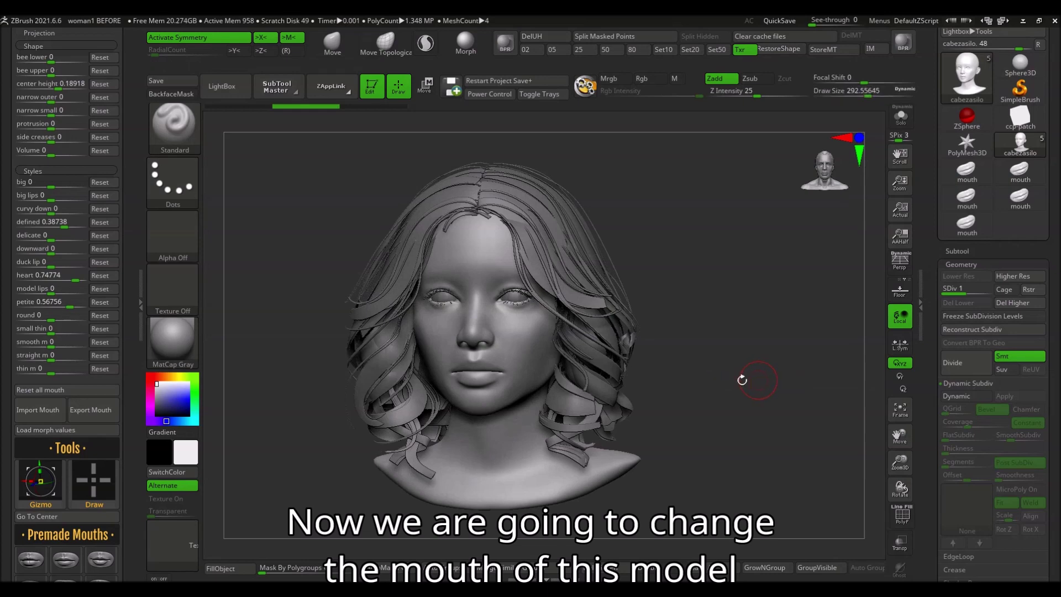
pyautogui.scroll(3, 478, 376)
pyautogui.scroll(2, 478, 376)
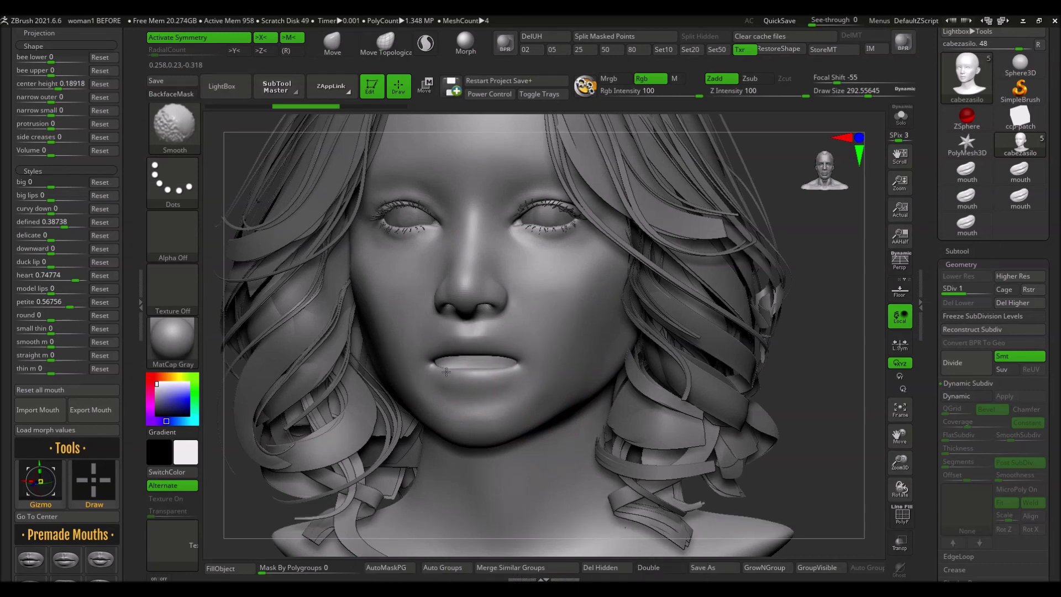
pyautogui.press('f')
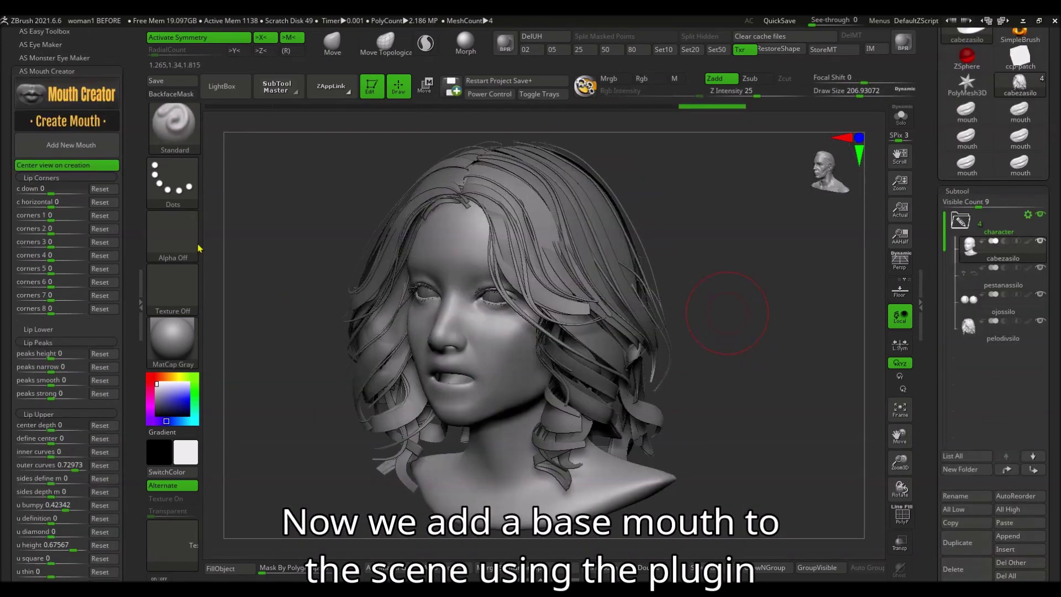
# - Add mouth1 as a new base mouth subtool, then select the head
pyautogui.click(81, 145)
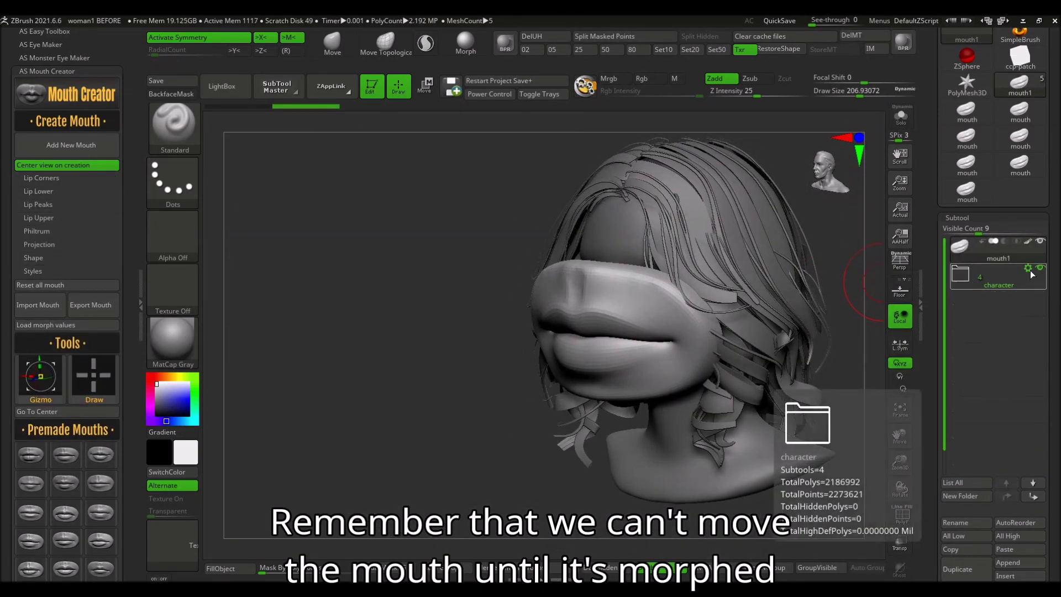
pyautogui.click(971, 307)
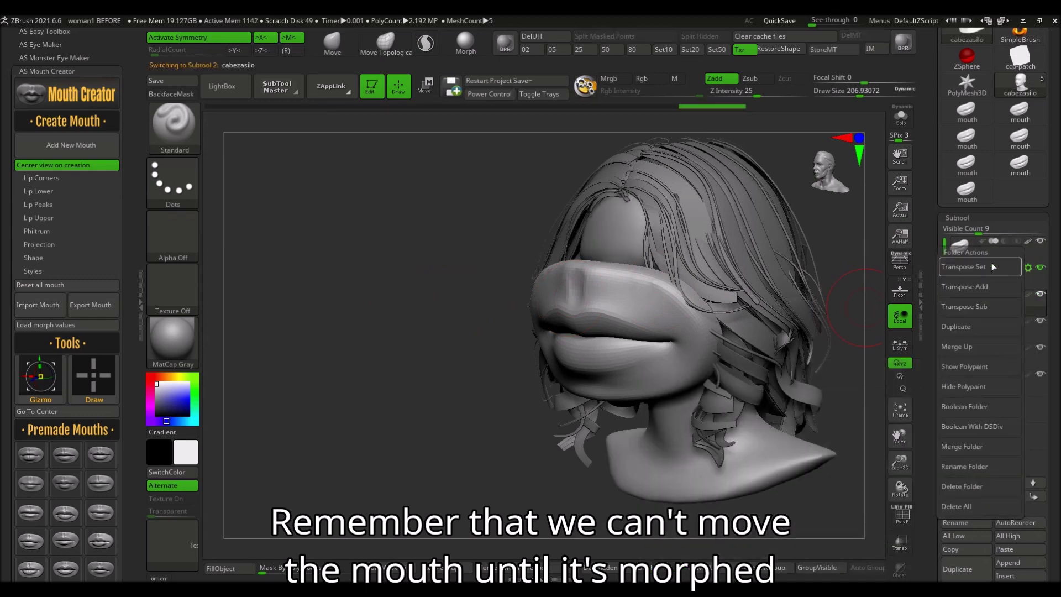
# - Move the scaled-down mouth1 lips over the woman's mouth with the Gizmo 3D
pyautogui.press('w')
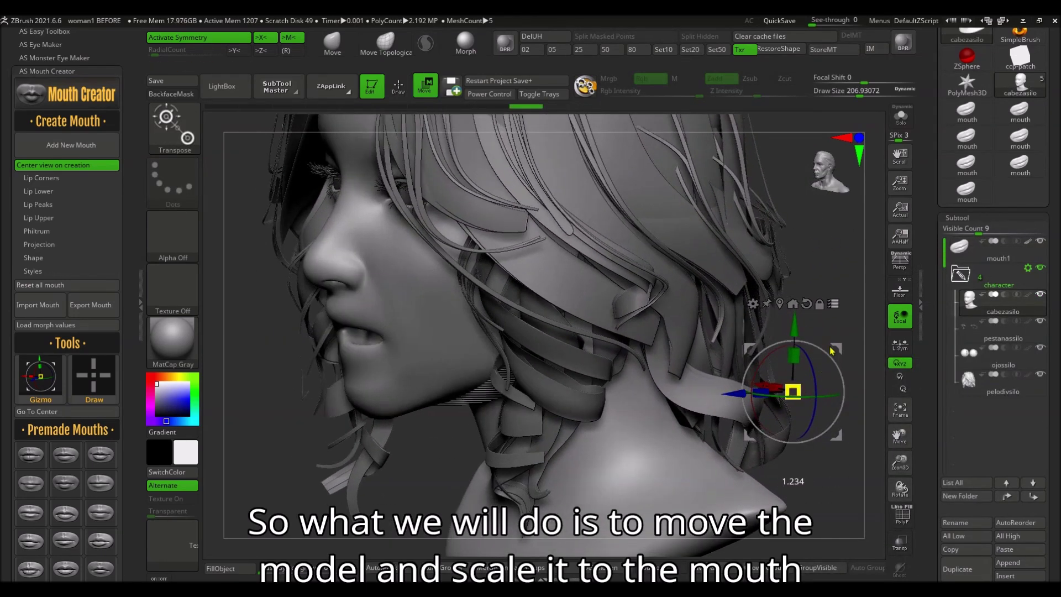
pyautogui.moveTo(831, 350)
pyautogui.mouseDown()
pyautogui.moveTo(592, 446)
pyautogui.moveTo(802, 301)
pyautogui.moveTo(802, 329)
pyautogui.mouseUp()
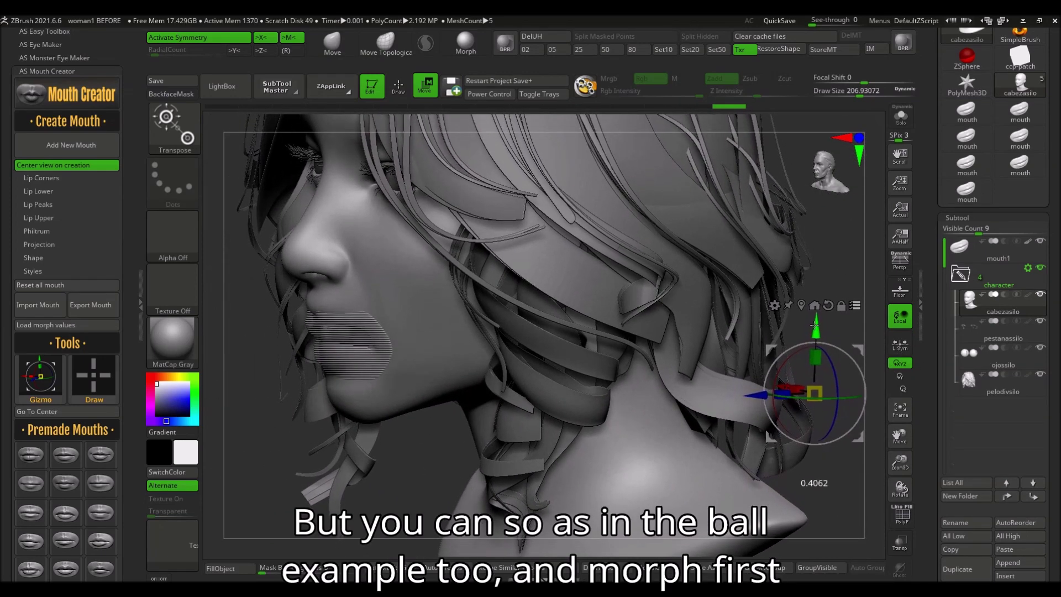
pyautogui.moveTo(773, 395)
pyautogui.mouseDown()
pyautogui.moveTo(543, 430)
pyautogui.moveTo(698, 411)
pyautogui.mouseUp()
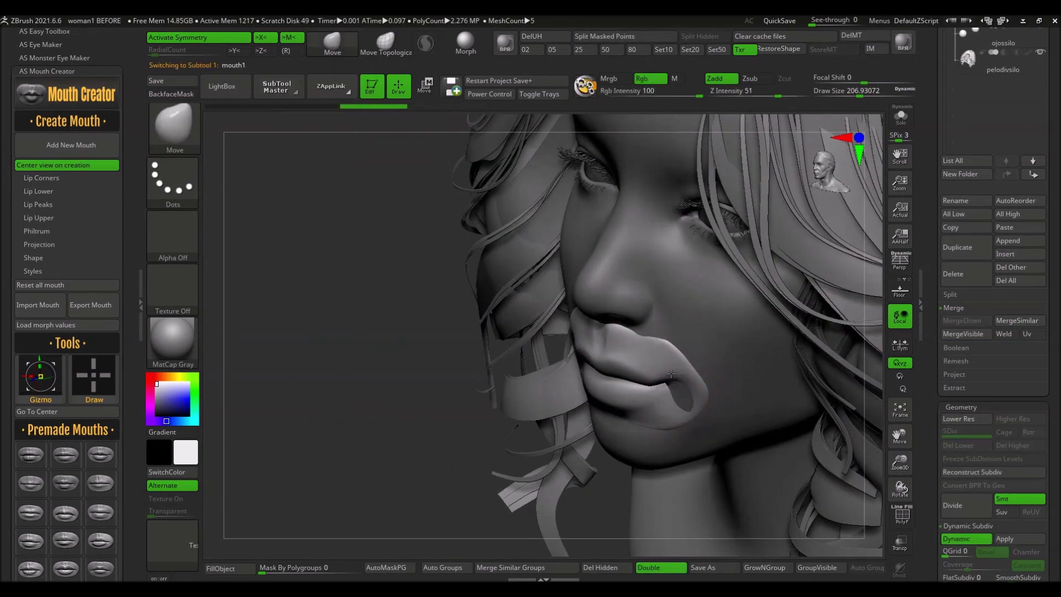
# - Make the lips more delicate, deepen the upper-lip centre and add upper-lip definition and height
pyautogui.keyDown('alt'); pyautogui.click(670, 374); pyautogui.keyUp('alt')
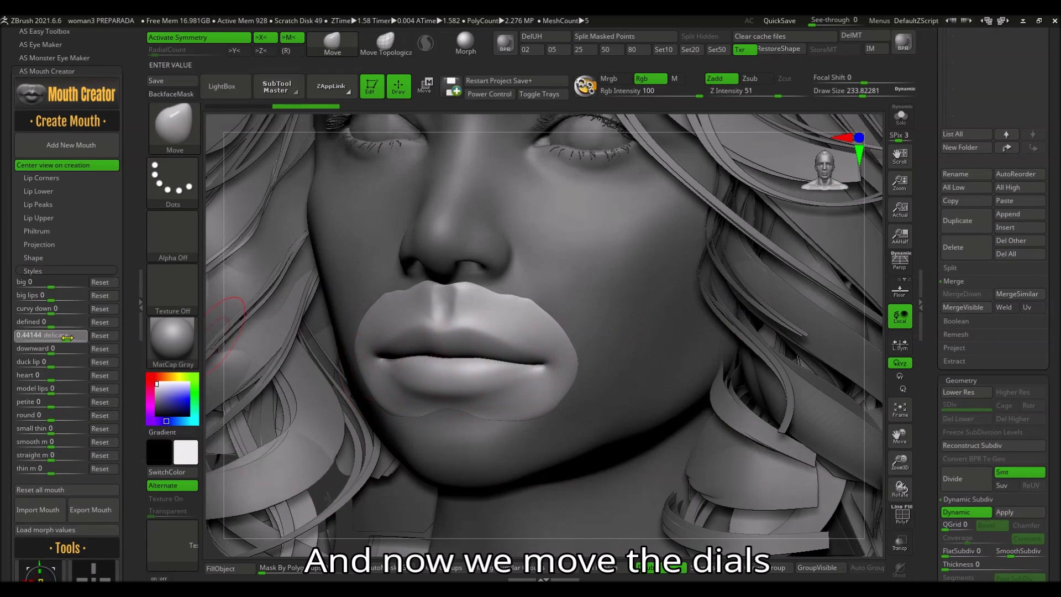
pyautogui.moveTo(68, 337); pyautogui.dragTo(70, 337)
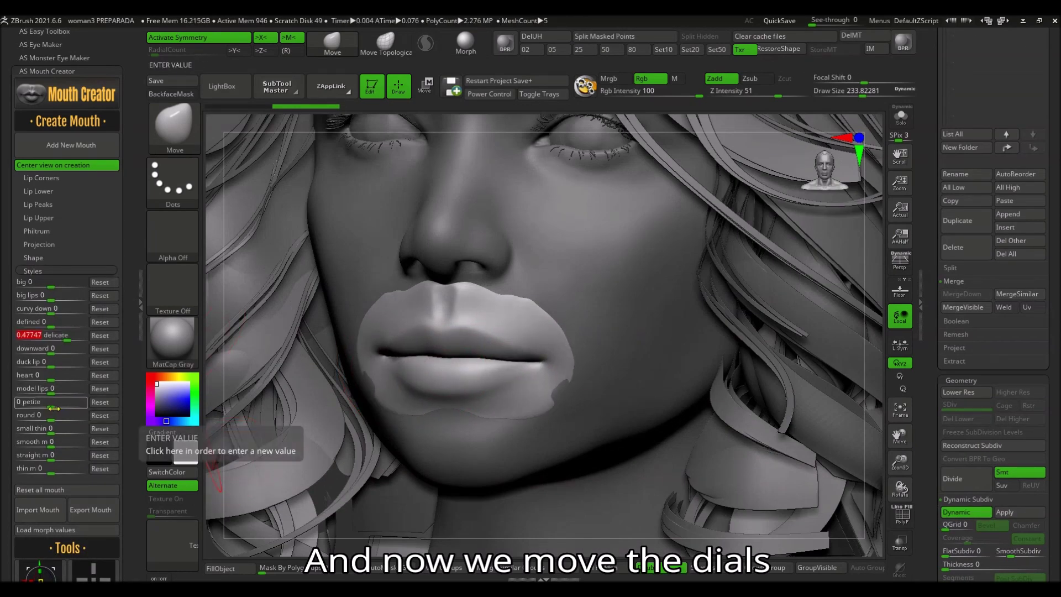
pyautogui.click(33, 270)
pyautogui.click(38, 218)
pyautogui.moveTo(50, 234); pyautogui.dragTo(57, 234)
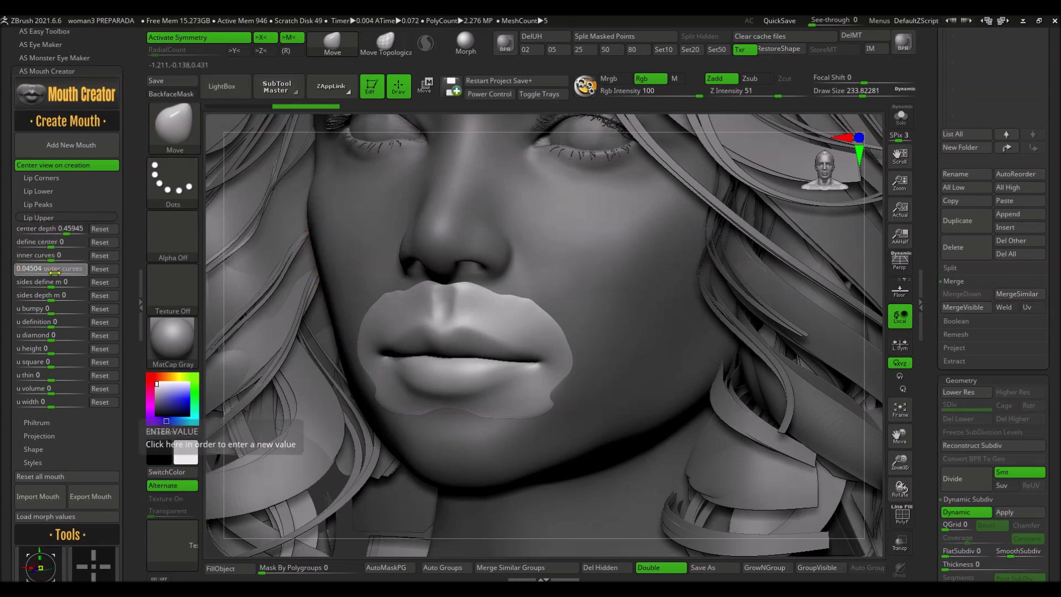
pyautogui.moveTo(55, 322); pyautogui.dragTo(59, 349)
# - Apply the bee lower shape morph and raise the lip peaks to about 0.64
pyautogui.click(37, 218)
pyautogui.click(34, 258)
pyautogui.moveTo(51, 269); pyautogui.dragTo(61, 300)
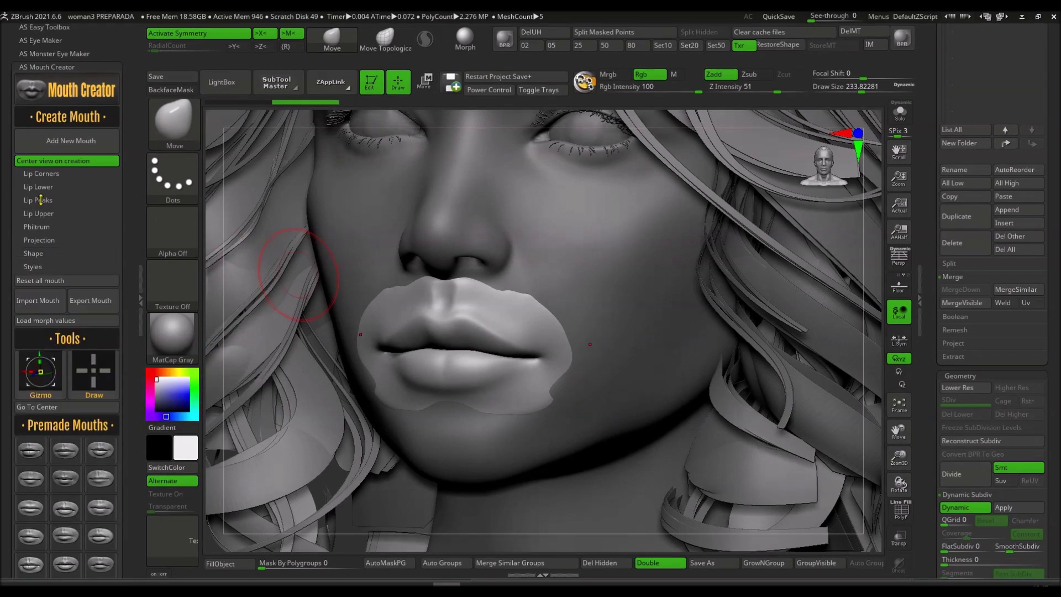
pyautogui.click(38, 205)
pyautogui.moveTo(52, 217); pyautogui.dragTo(70, 218)
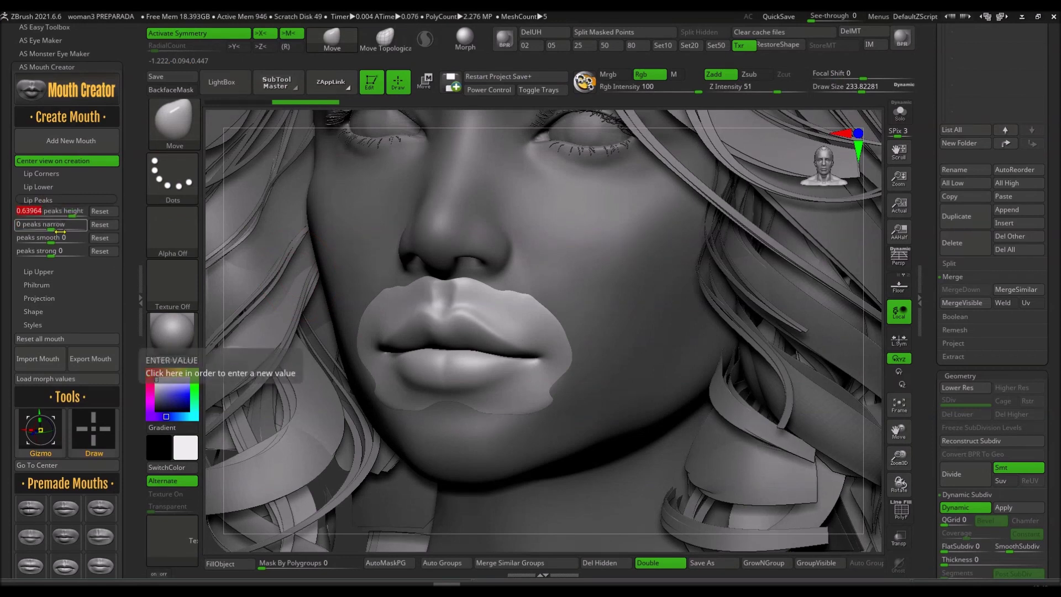
# - Define the lower lip to about 0.24, raise its height, and shift the lip corners horizontally
pyautogui.click(38, 199)
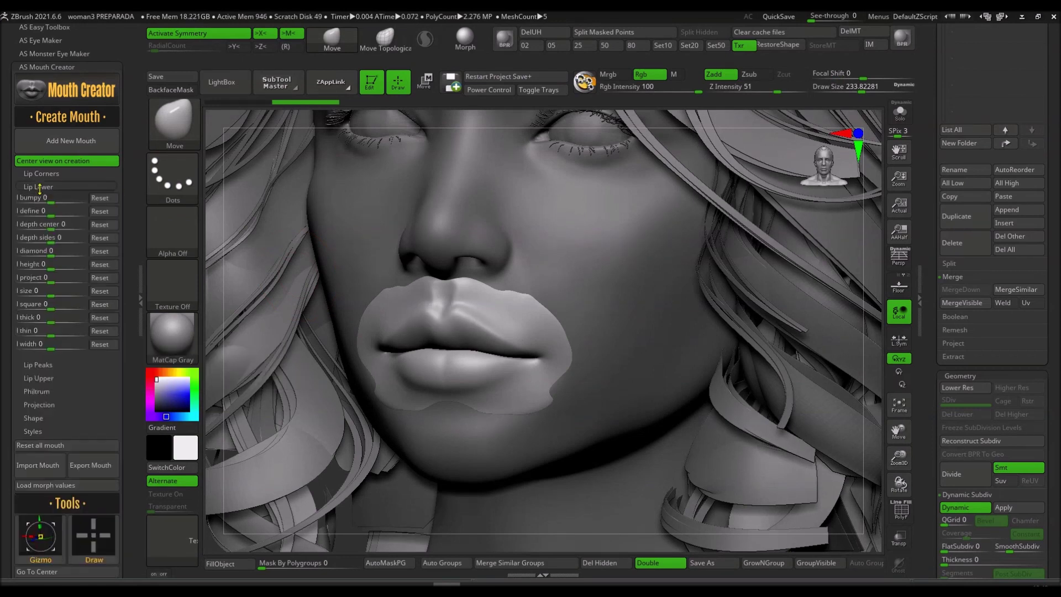
pyautogui.moveTo(53, 216); pyautogui.dragTo(59, 216)
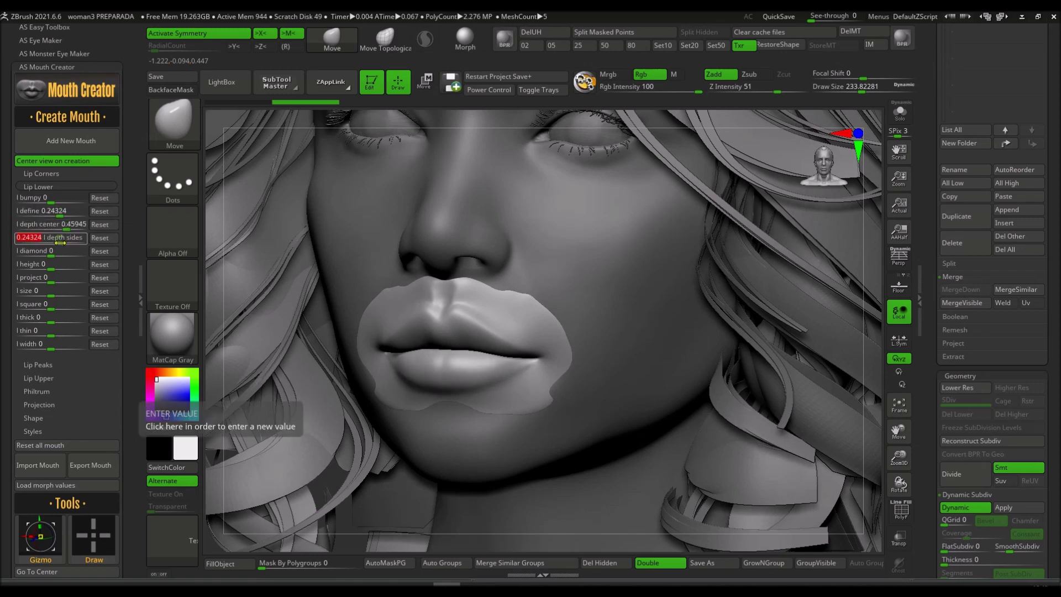
pyautogui.click(60, 266)
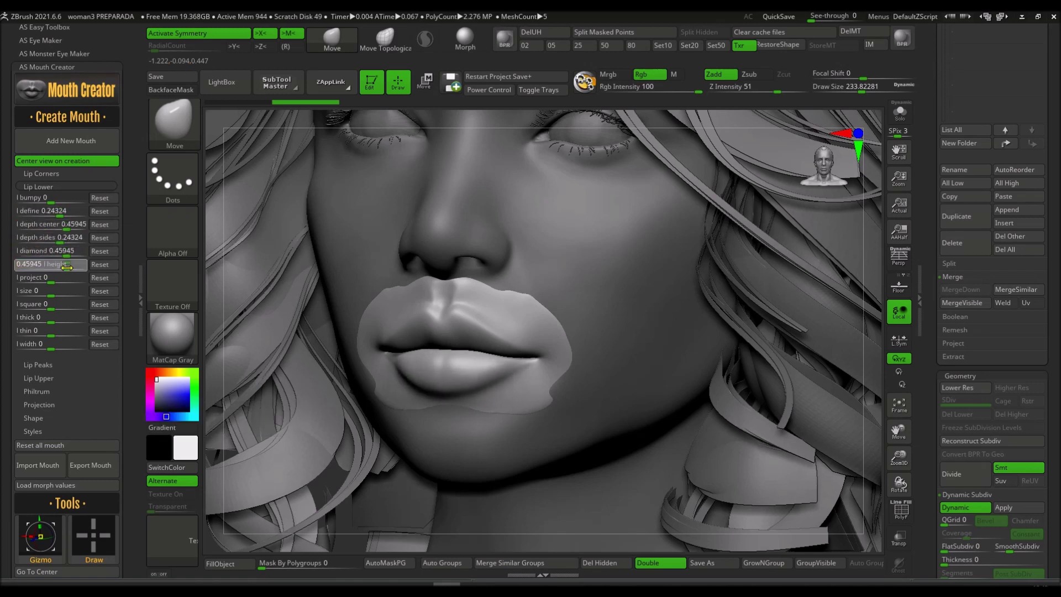
pyautogui.click(38, 186)
pyautogui.click(47, 197)
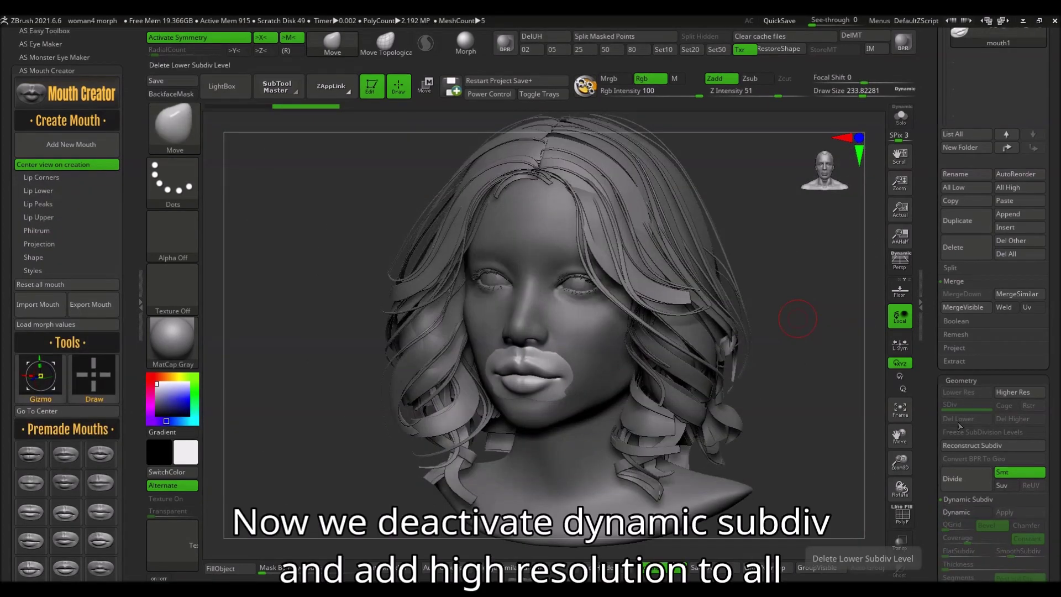
# - Delete the lips' lower subdivisions, move cabezasilo above mouth1 and MergeDown them into one mesh
pyautogui.click(969, 421)
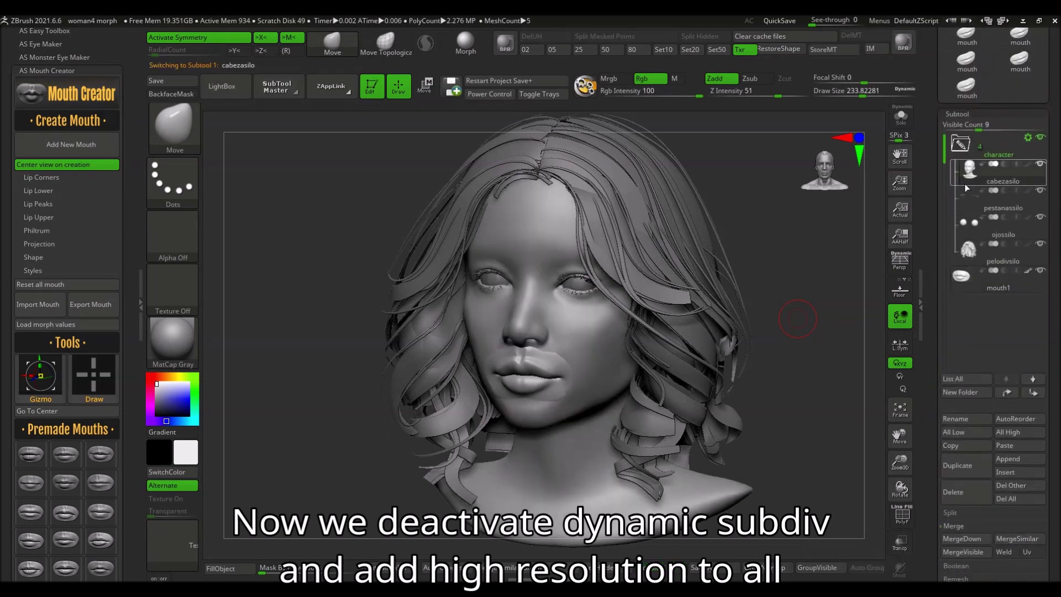
pyautogui.click(917, 171)
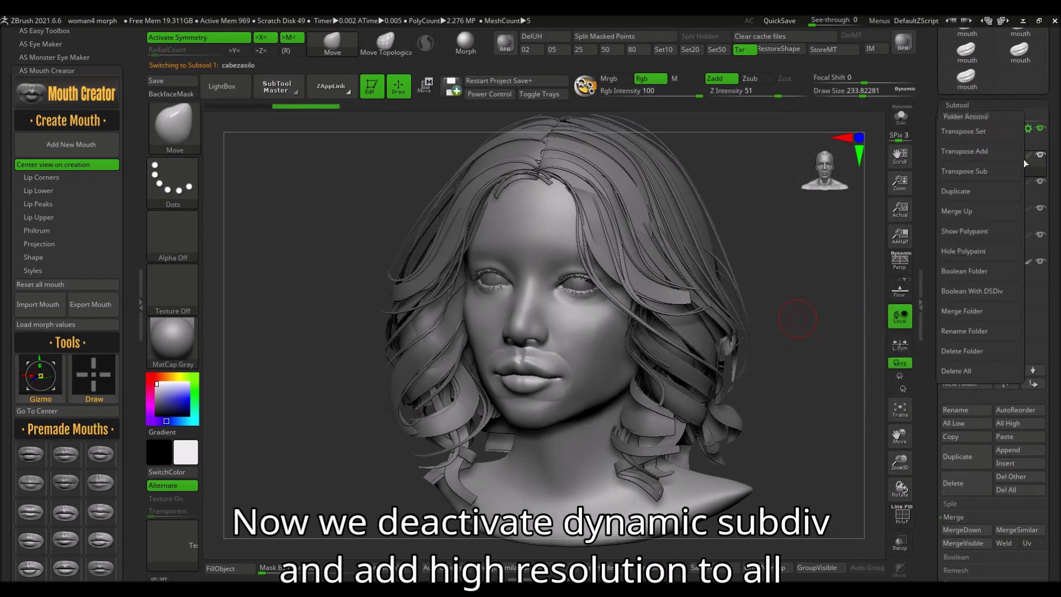
pyautogui.click(1034, 385)
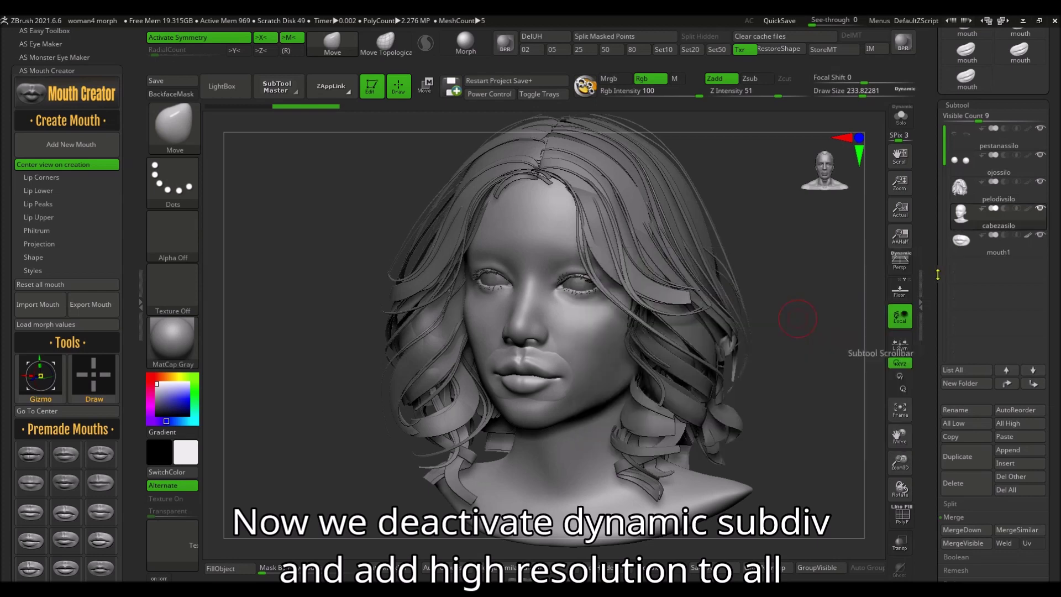
pyautogui.click(1035, 385)
pyautogui.click(961, 453)
pyautogui.click(864, 478)
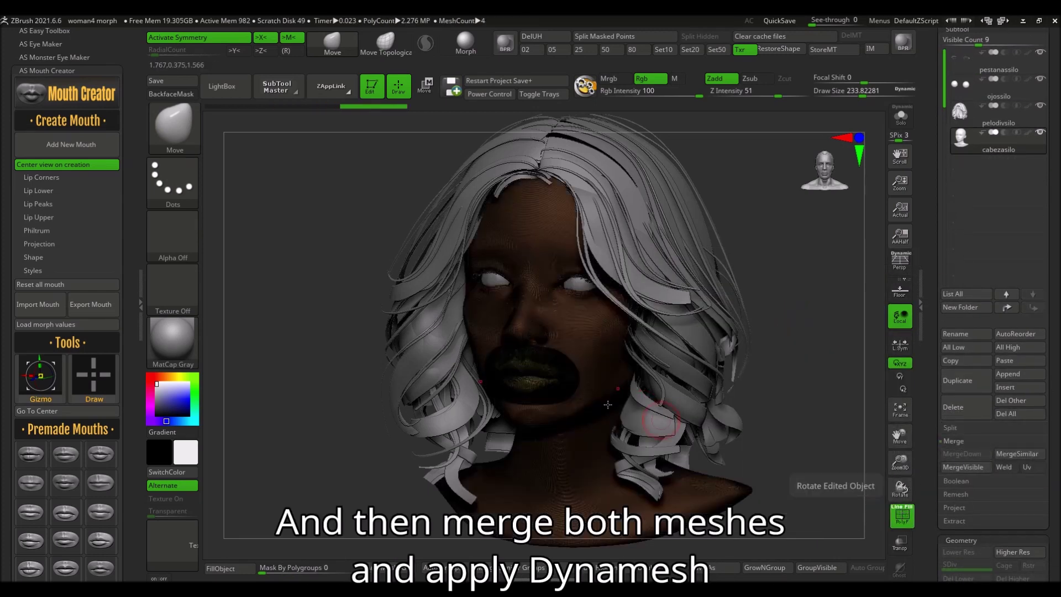
pyautogui.click(900, 116)
pyautogui.click(902, 516)
# - DynaMesh the merged mesh at resolution 616 and check the lips' polygroups
pyautogui.moveTo(931, 529); pyautogui.dragTo(933, 102)
pyautogui.moveTo(961, 315); pyautogui.dragTo(980, 318)
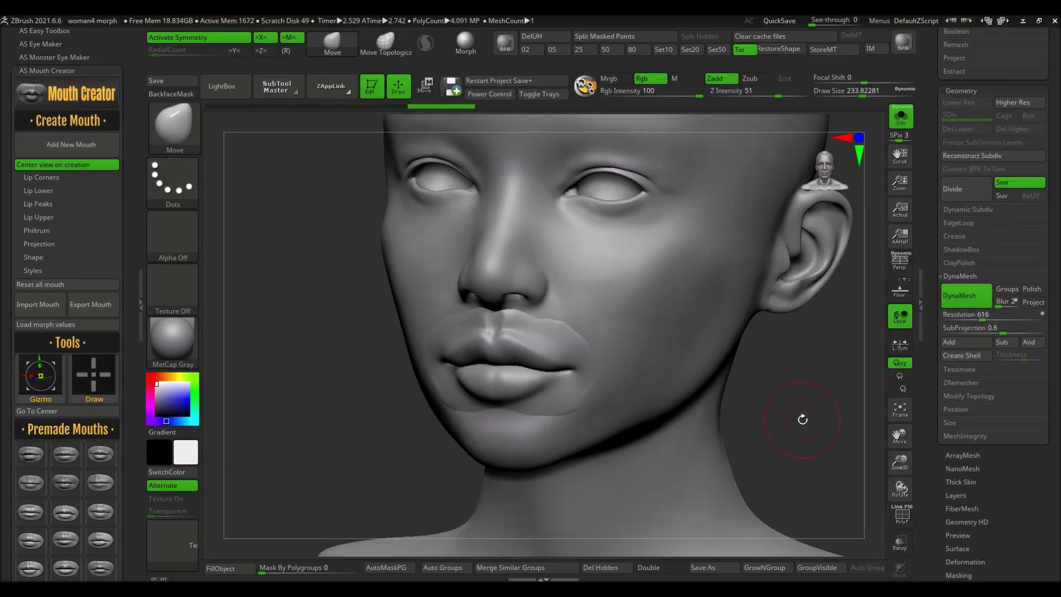
pyautogui.click(901, 517)
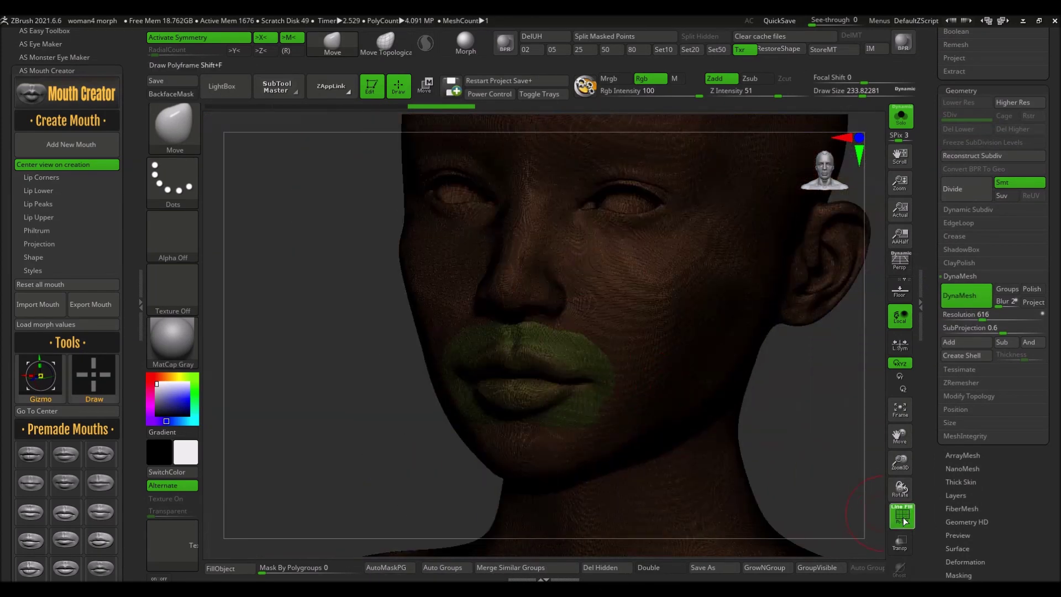
pyautogui.click(901, 519)
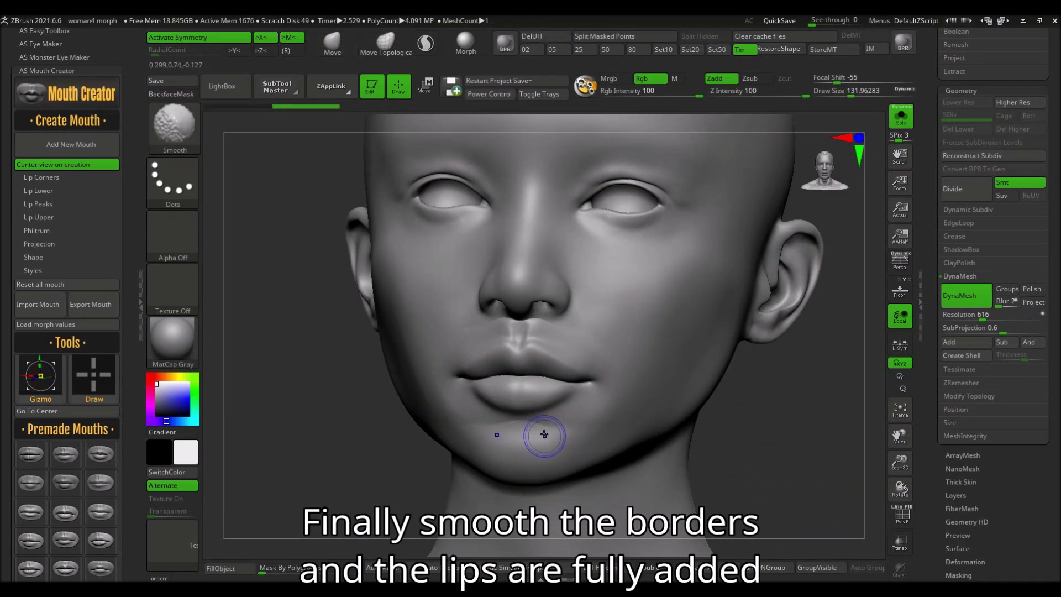
# - Smooth the lip borders into the face, then view the whole head from three-quarter angle
pyautogui.moveTo(468, 416)
pyautogui.keyDown('ctrl'); pyautogui.mouseDown(button='right')
pyautogui.moveTo(473, 348)
pyautogui.moveTo(518, 322)
pyautogui.moveTo(646, 358)
pyautogui.mouseUp(button='right'); pyautogui.keyUp('ctrl')
pyautogui.press('s')
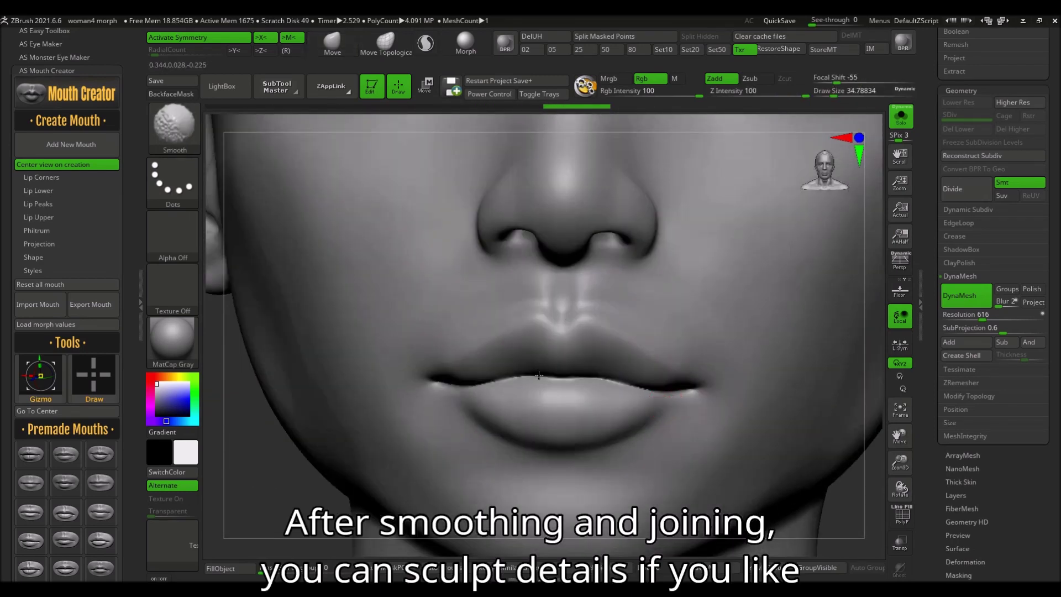
pyautogui.moveTo(665, 380); pyautogui.dragTo(641, 392, button='right')
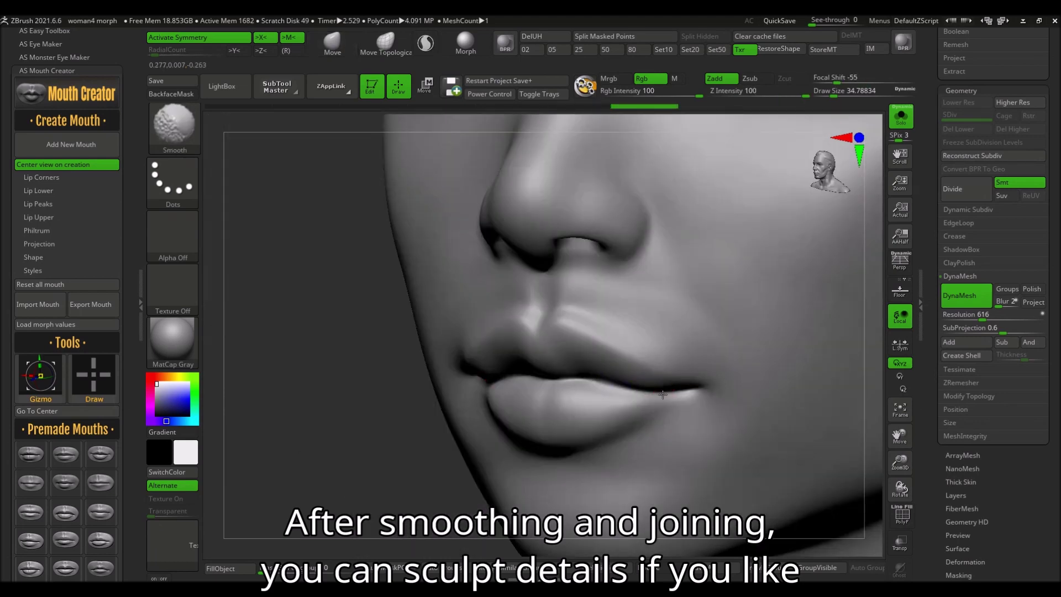
pyautogui.moveTo(581, 286)
pyautogui.mouseDown(button='right')
pyautogui.moveTo(575, 292)
pyautogui.moveTo(592, 288)
pyautogui.moveTo(759, 371)
pyautogui.moveTo(710, 417)
pyautogui.mouseUp(button='right')
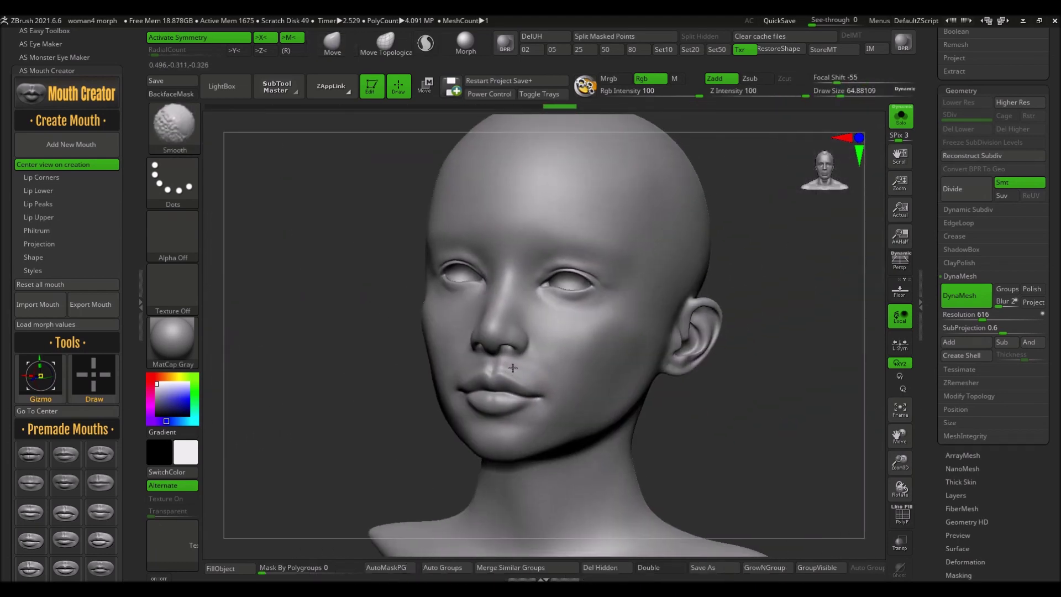